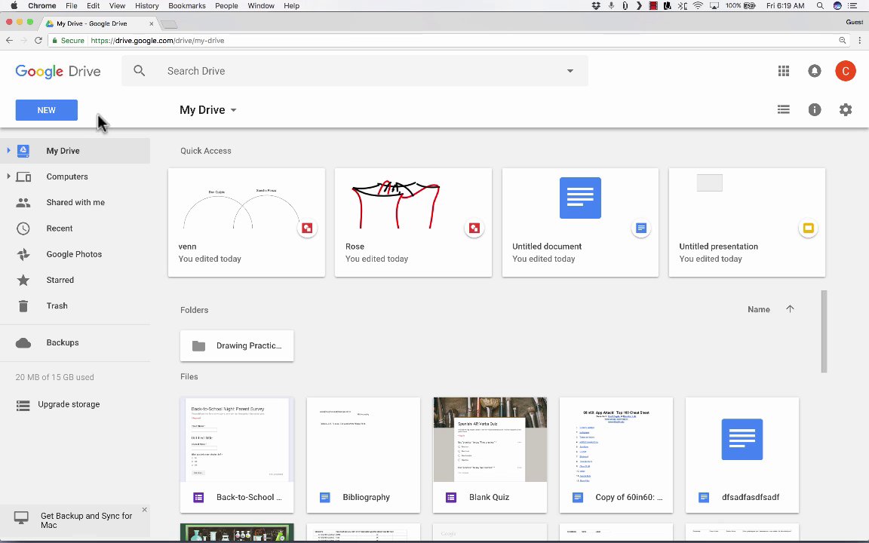
Create a Google Slides presentation from the Yearbook template in the template gallery and close it
left_click(30, 21)
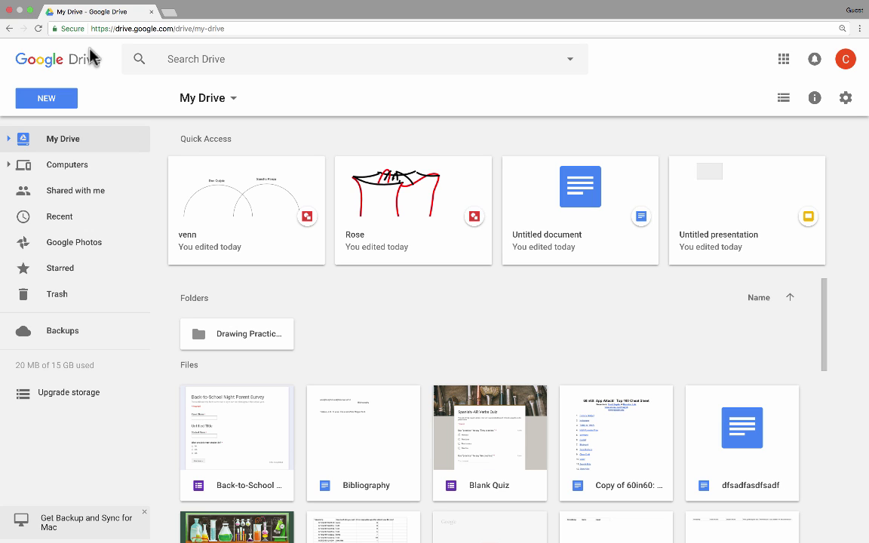
left_click(46, 107)
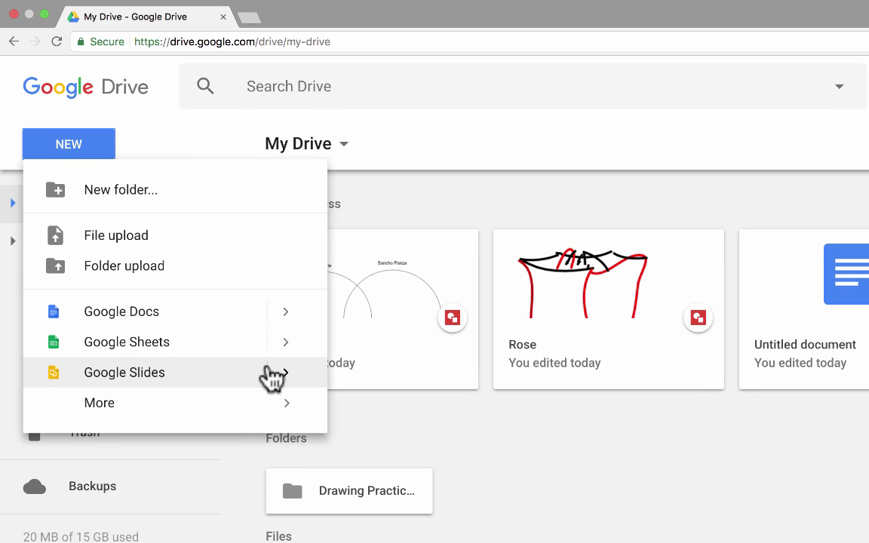
left_click(195, 255)
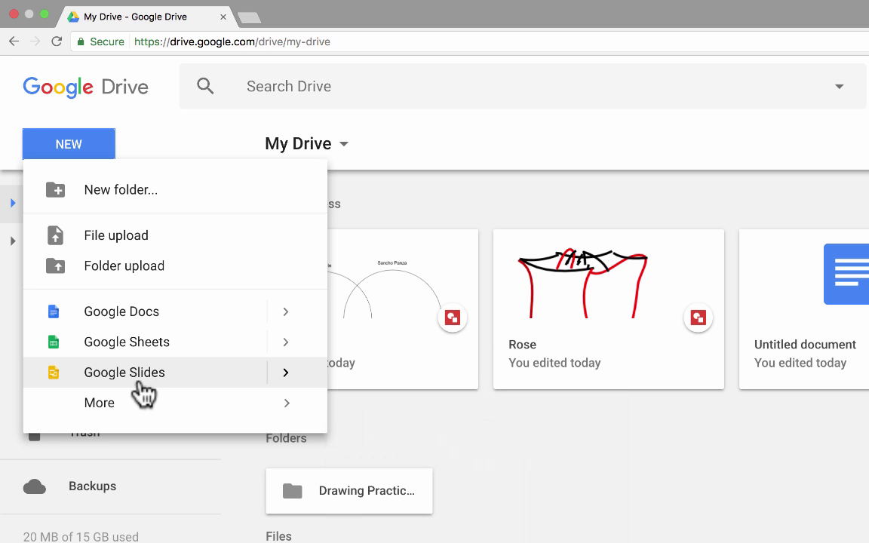
mouse_move(285, 376)
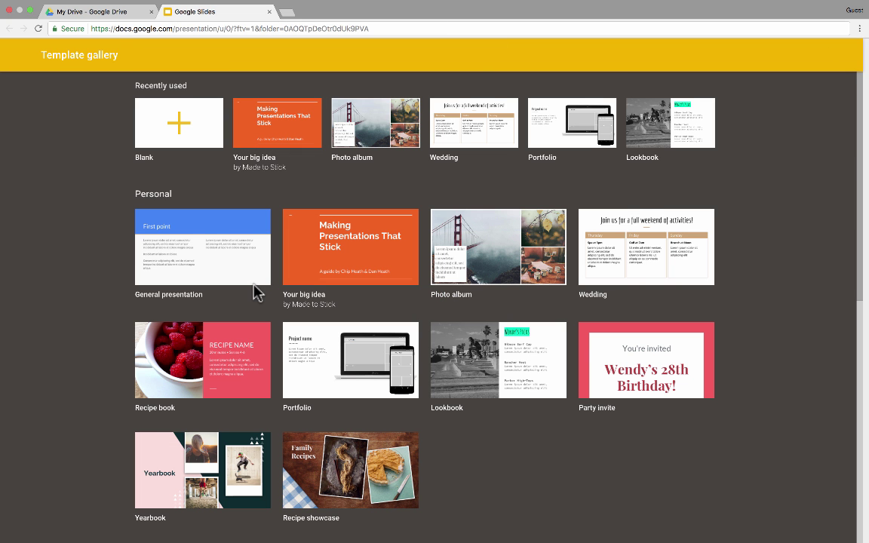
left_click(430, 140)
left_click(229, 469)
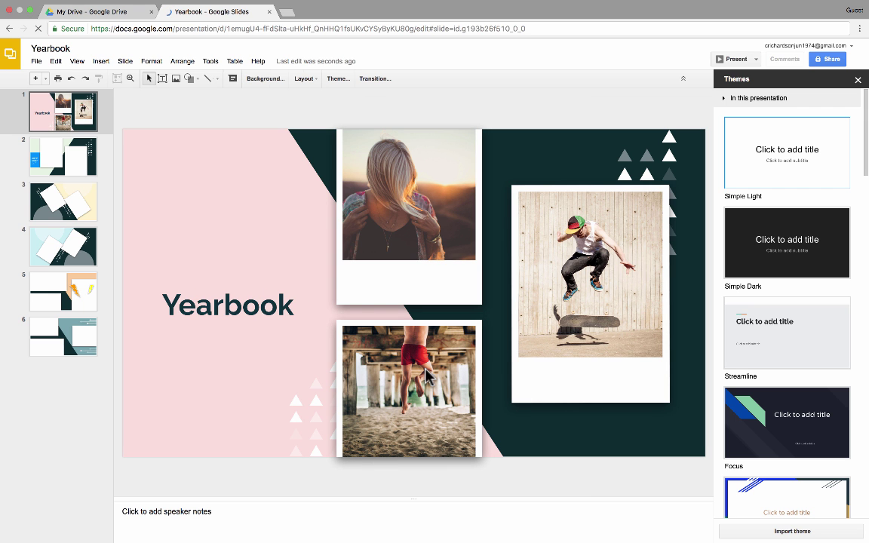
left_click(270, 12)
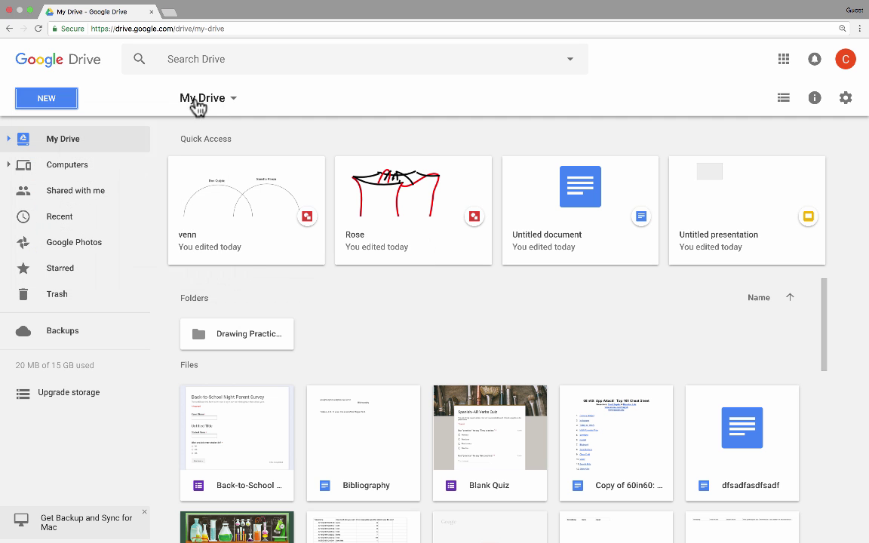
Create a blank Google Slides presentation and select its first slide
left_click(67, 106)
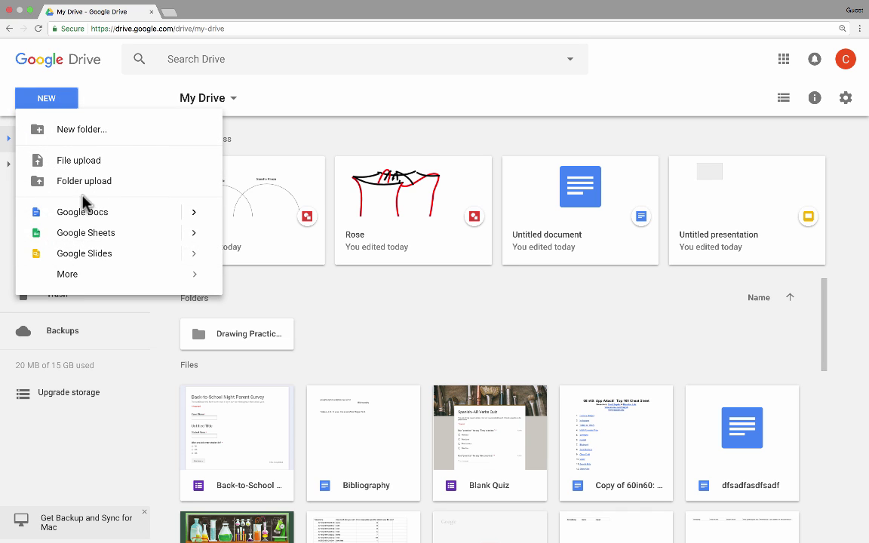
mouse_move(197, 255)
left_click(249, 264)
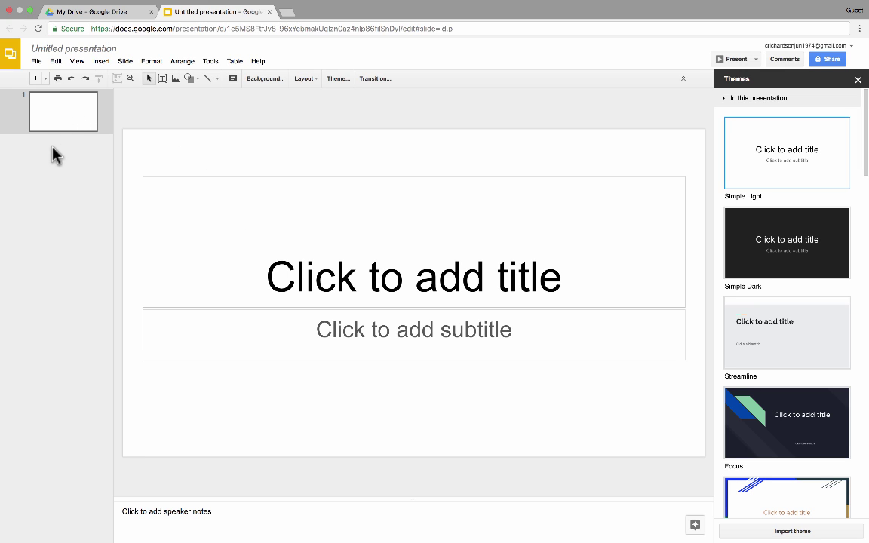
left_click(53, 121)
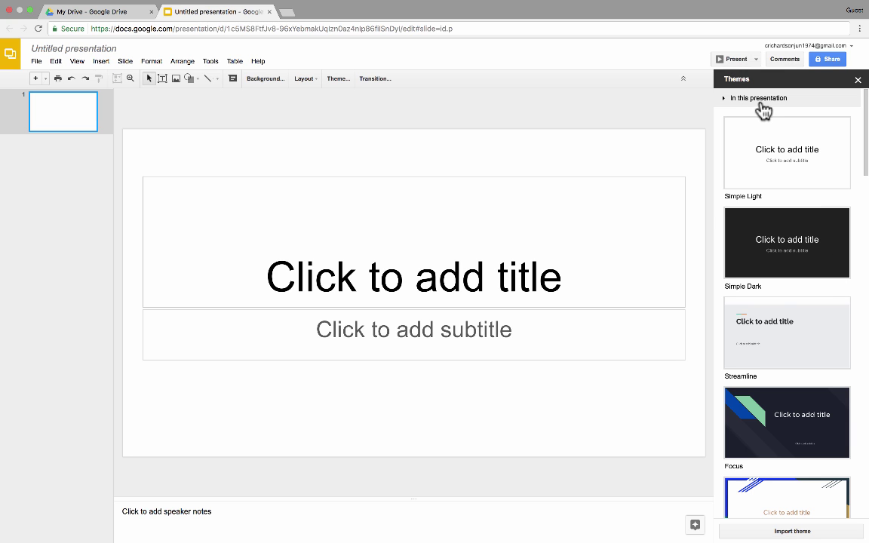
scroll(751, 188, "down", 5)
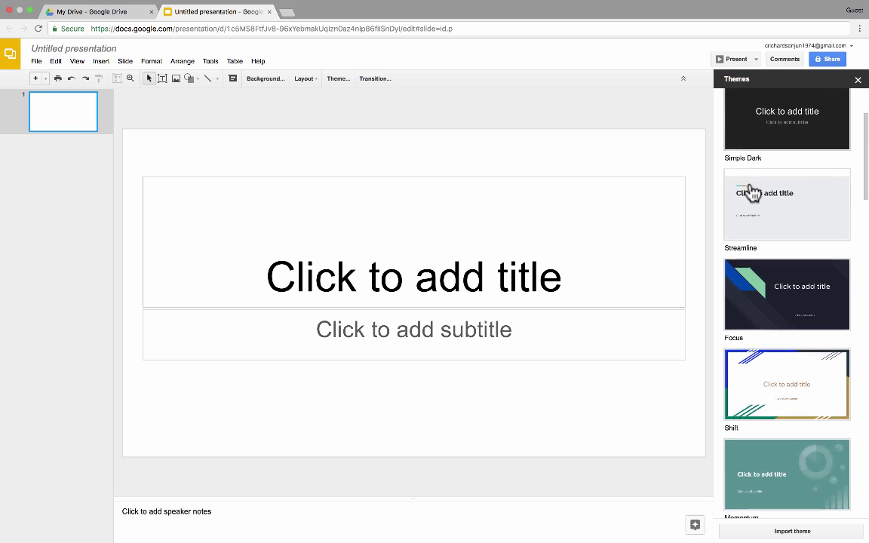
scroll(752, 194, "up", 5)
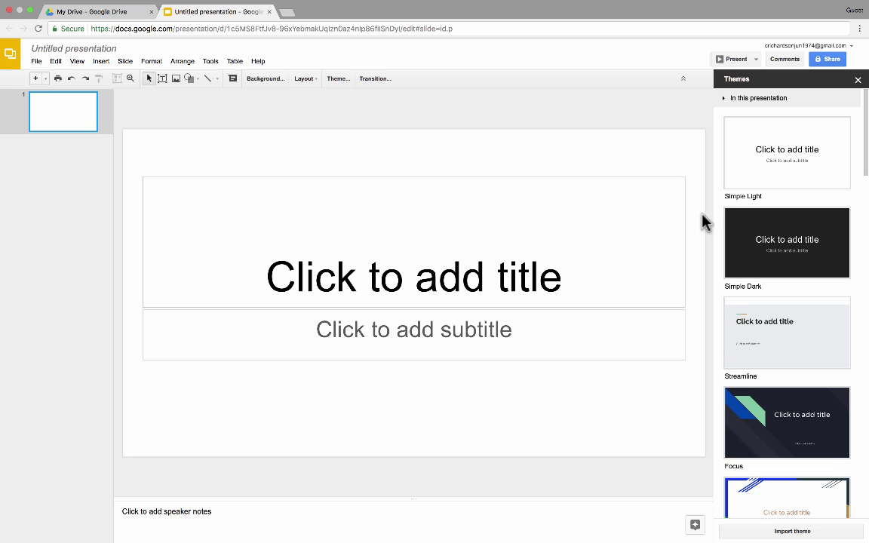
Enter "Spanish Animal Vocabulary" as the title on the title slide
left_click(414, 271)
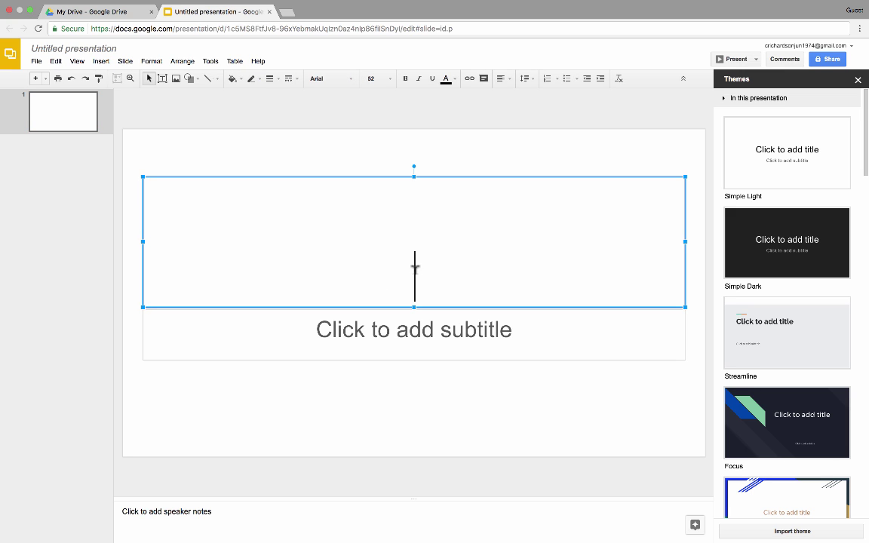
type("Spanis")
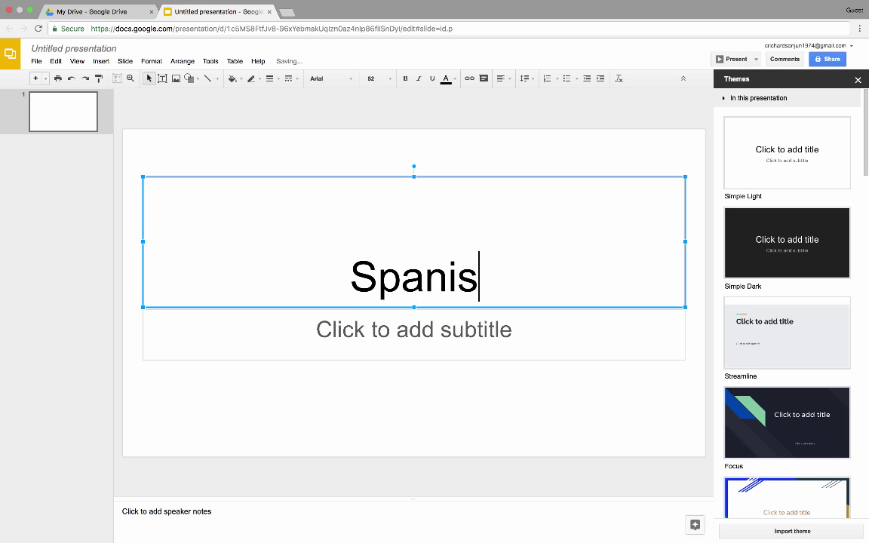
type("h Anima")
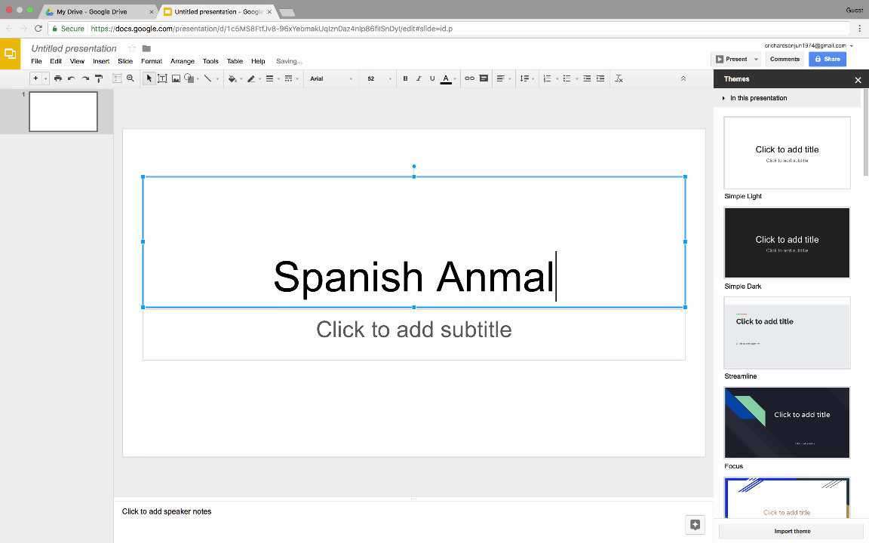
key("BackSpace")
key("BackSpace")
type("imal Vocabulary")
Enter "Los animales" as the subtitle on the title slide and deselect the text boxes
left_click(366, 328)
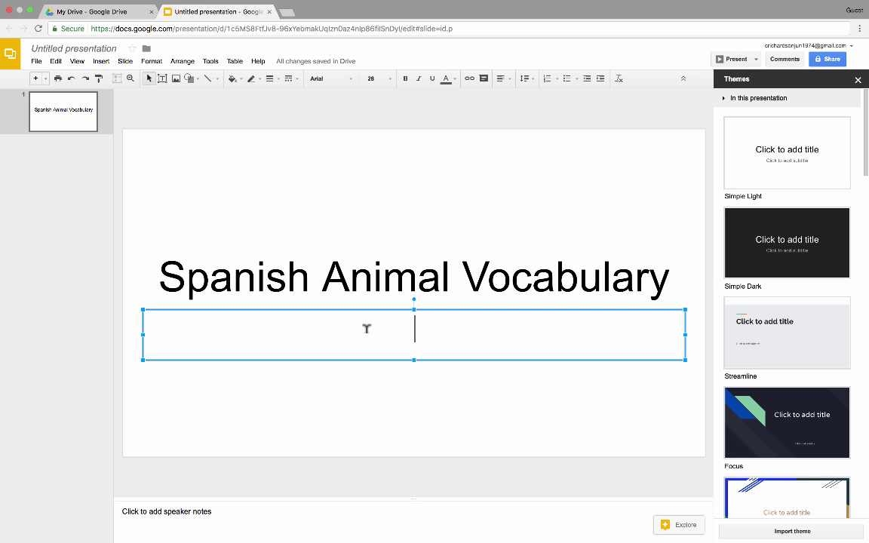
type("Los animales")
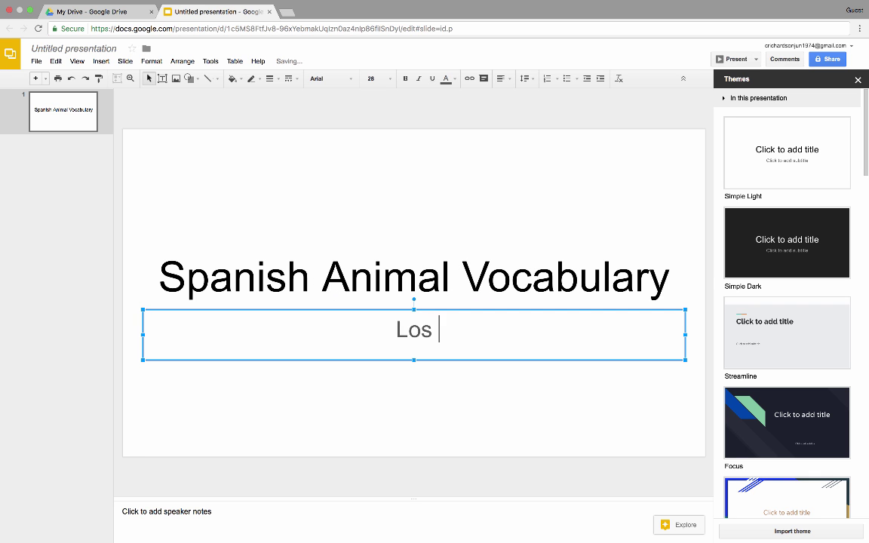
left_click(611, 222)
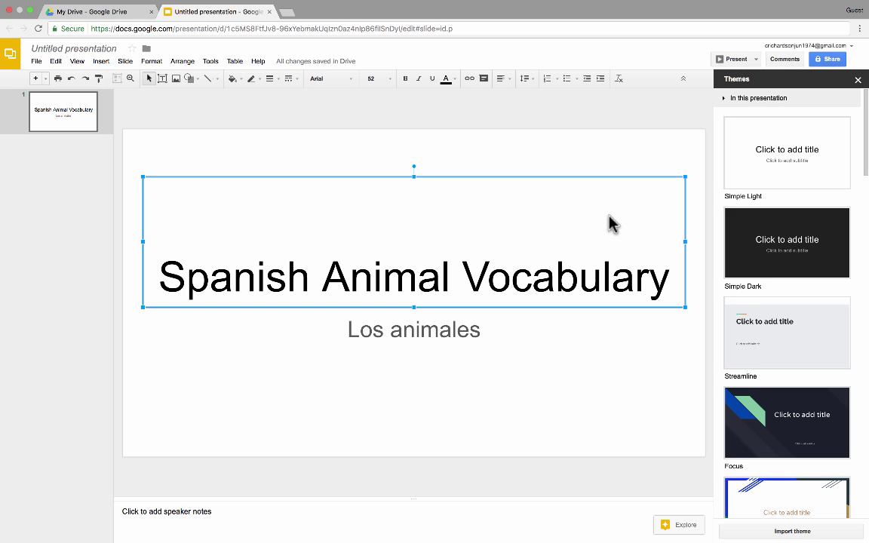
left_click(536, 394)
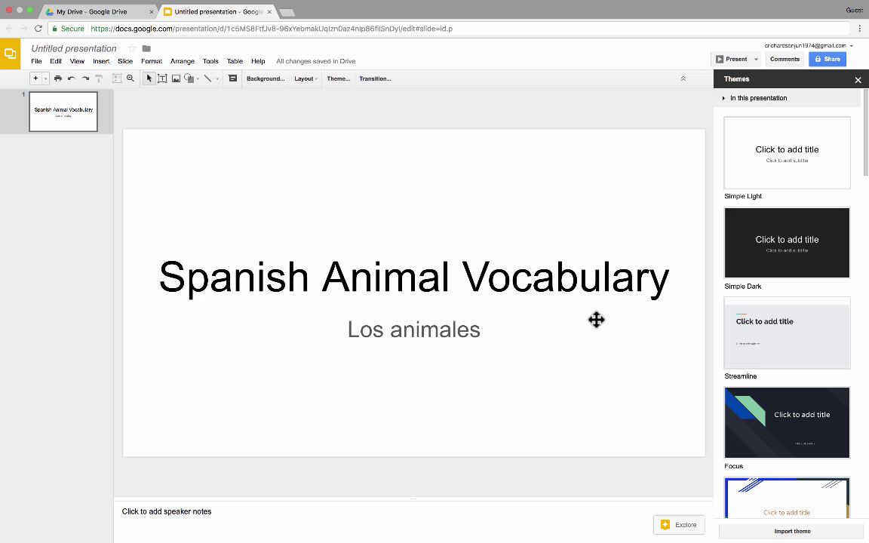
Try the Streamline, Simple Dark, Focus and Momentum themes on the presentation
scroll(792, 219, "down", 2)
scroll(793, 219, "down", 1)
left_click(791, 226)
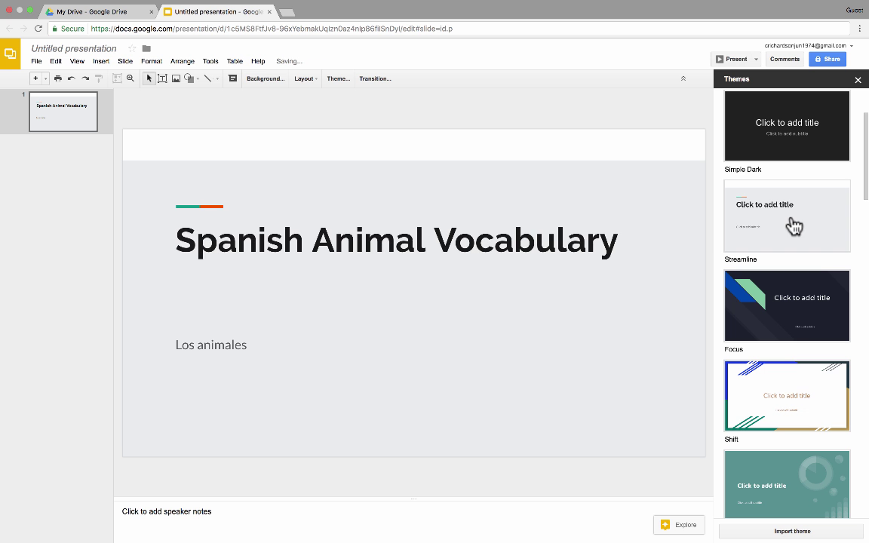
left_click(804, 156)
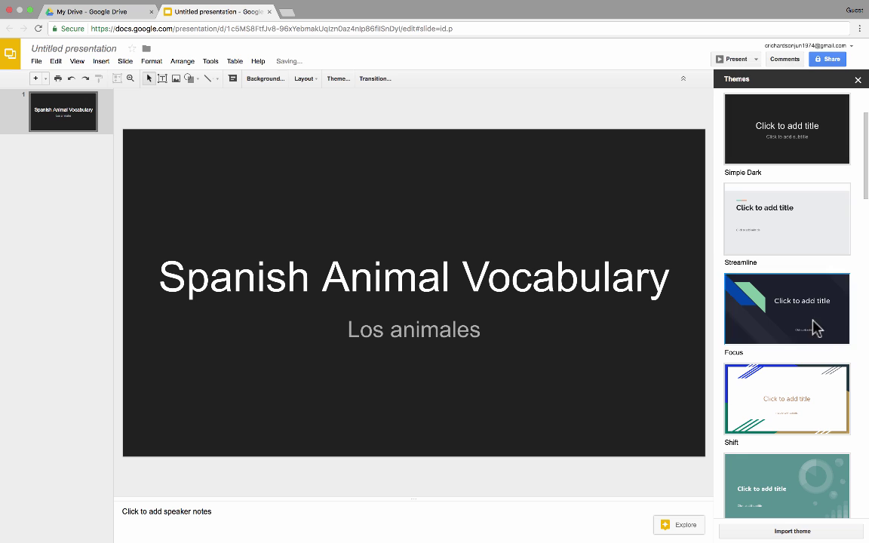
left_click(816, 332)
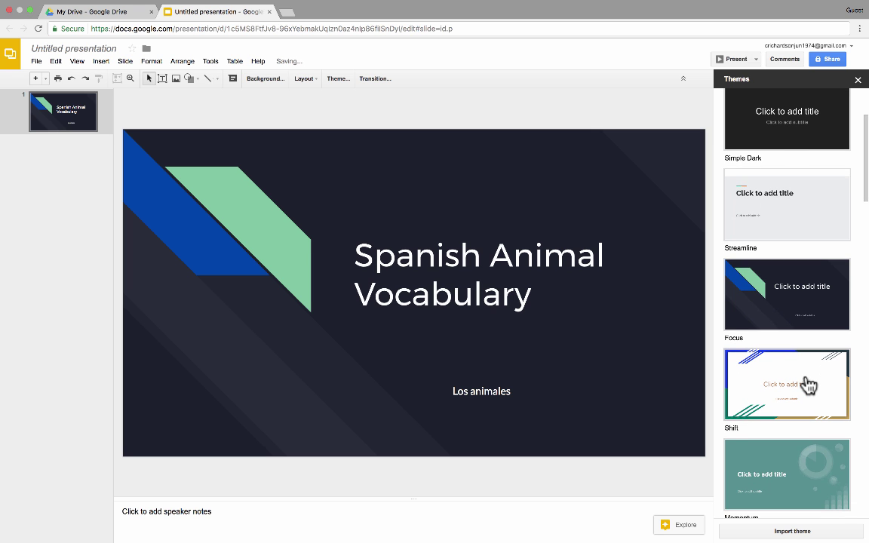
left_click(799, 483)
Try the Swiss and Beach Day themes further down the theme list
scroll(813, 452, "down", 3)
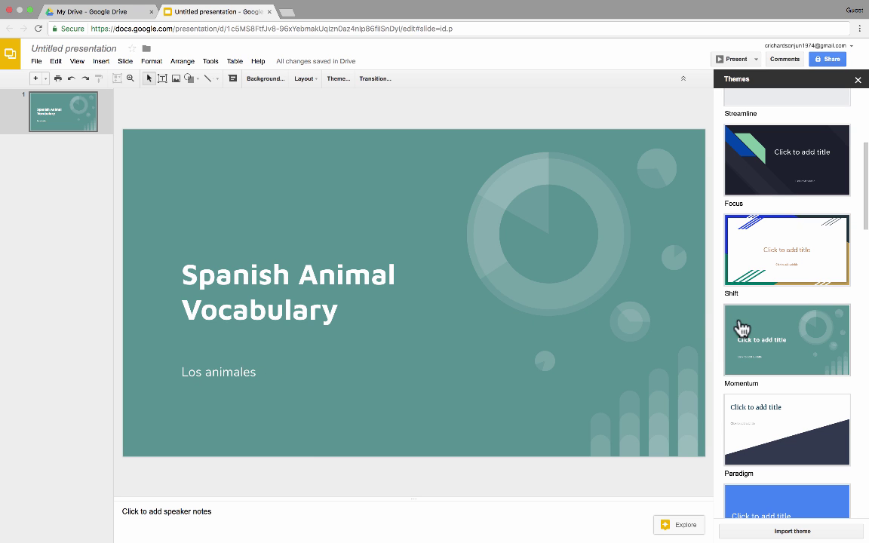
scroll(770, 360, "down", 1)
scroll(769, 361, "down", 3)
left_click(771, 404)
scroll(771, 407, "down", 3)
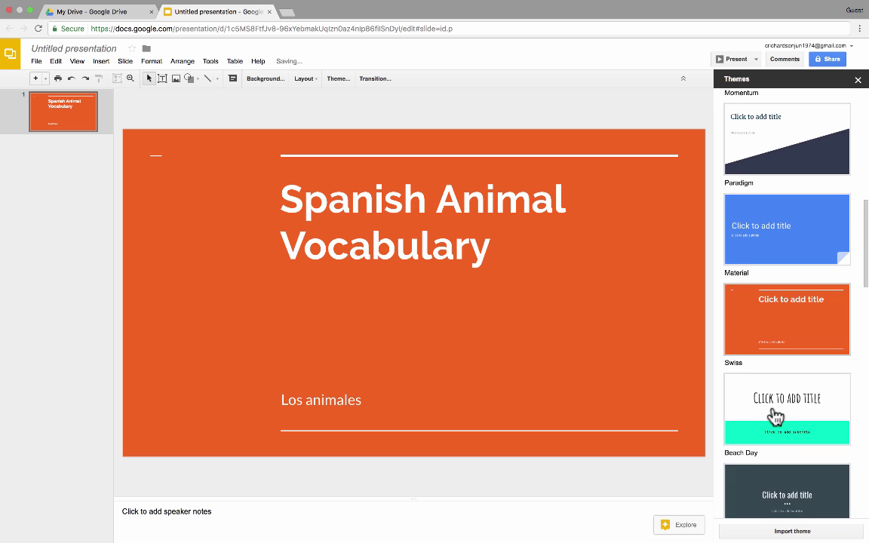
left_click(775, 417)
left_click(774, 453)
Try the Plum theme and the magenta theme below Paperback, and look at the presentations offered for theme import
scroll(779, 451, "down", 3)
scroll(779, 452, "down", 1)
scroll(799, 435, "down", 3)
left_click(787, 414)
scroll(793, 440, "down", 2)
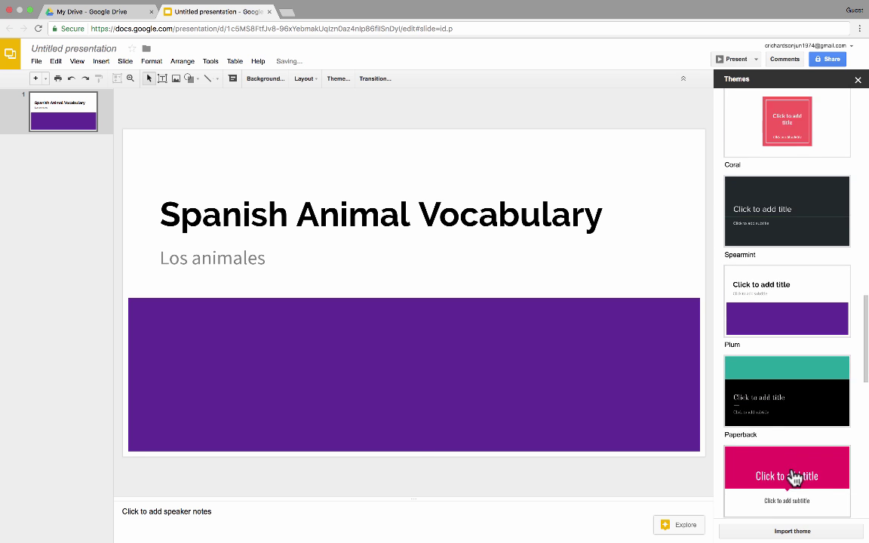
left_click(795, 476)
scroll(769, 392, "down", 5)
scroll(751, 330, "down", 3)
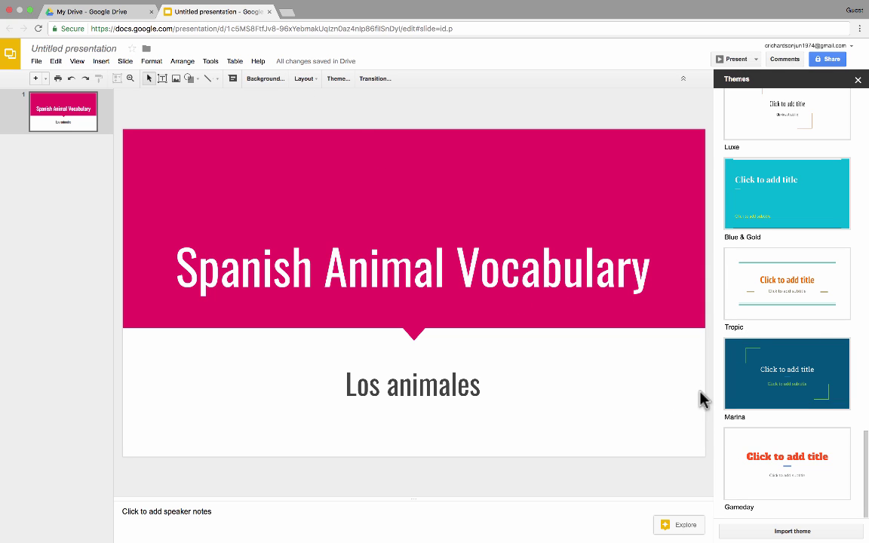
left_click(787, 533)
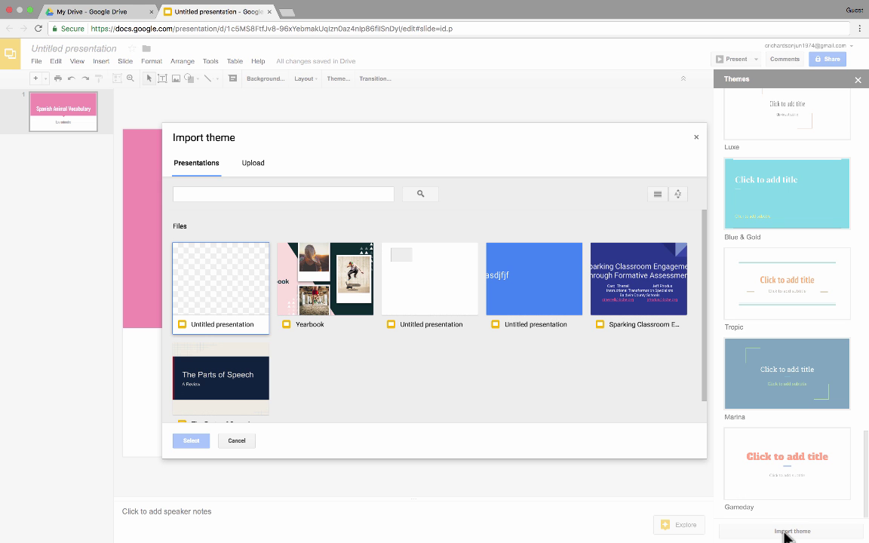
key("Escape")
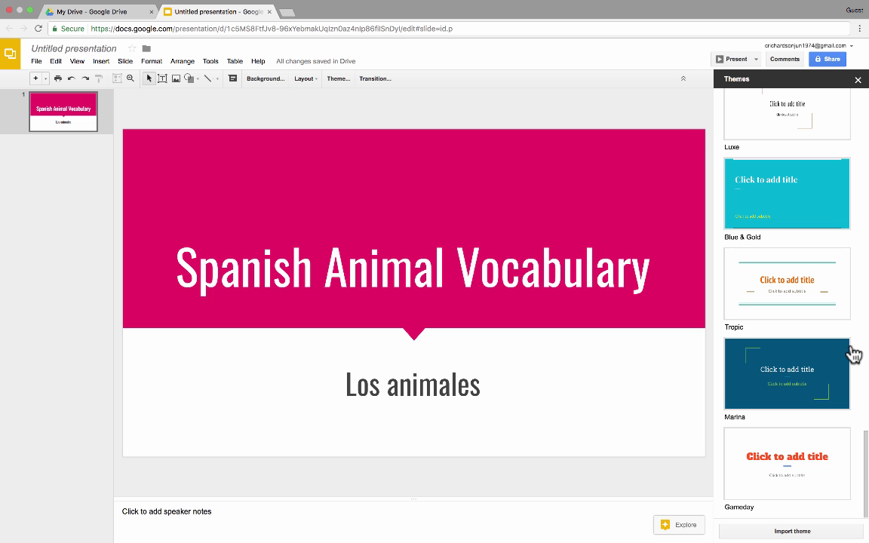
Apply the Marina theme to the presentation and add a title-and-body slide after the title slide
left_click(811, 377)
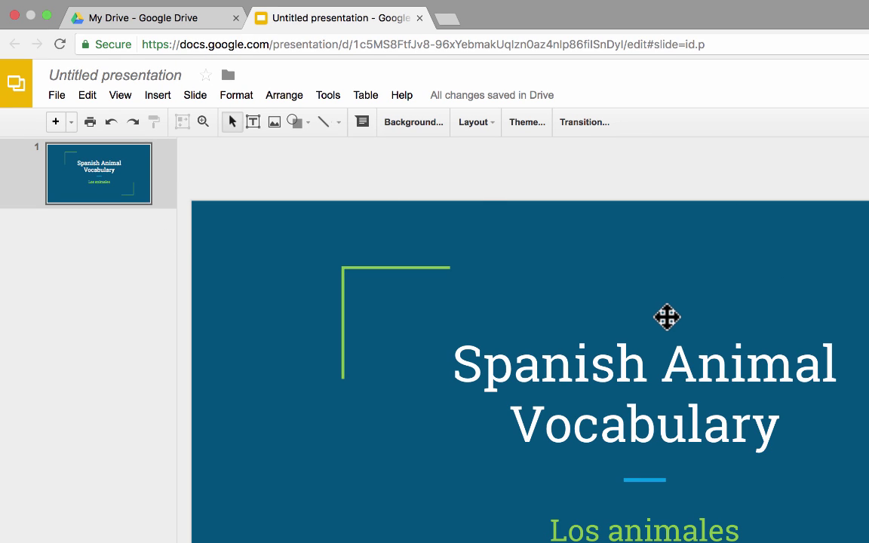
left_click(55, 123)
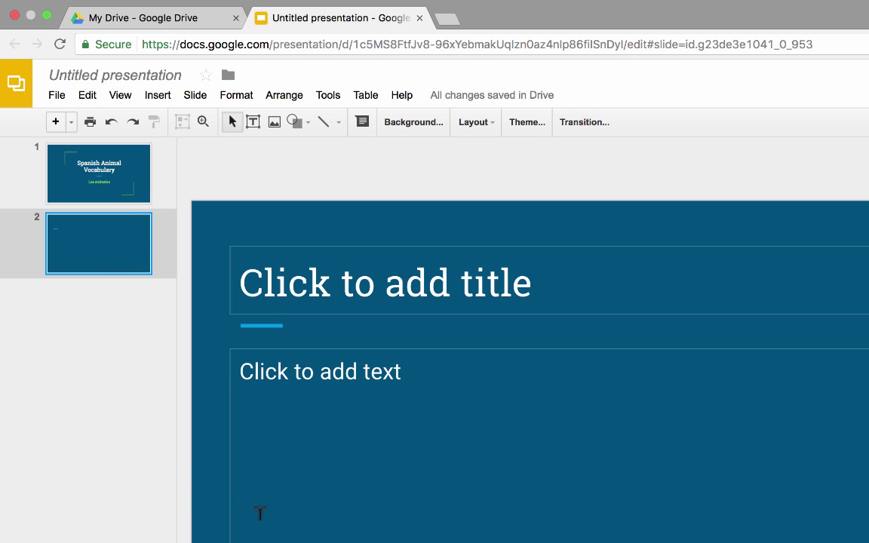
Add another new slide after slide 2 and delete it again
right_click(107, 353)
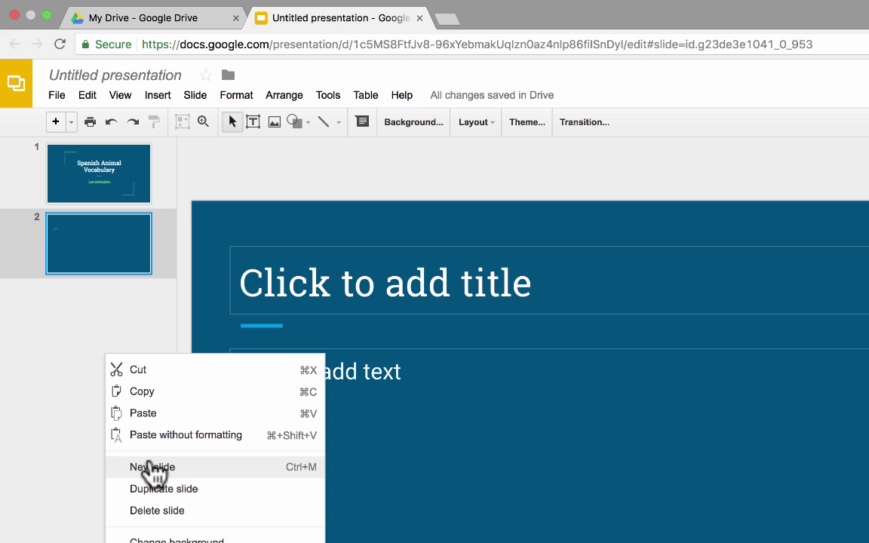
left_click(150, 467)
key("Delete")
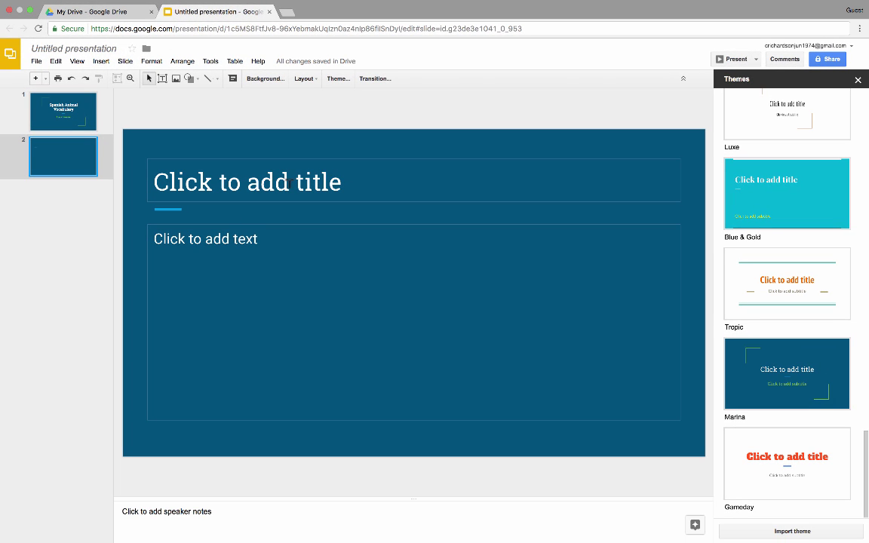
Give slide 2 the title "Mammals" and list "La vaca", "El perro" and "El gato" on separate lines in its body
left_click(316, 174)
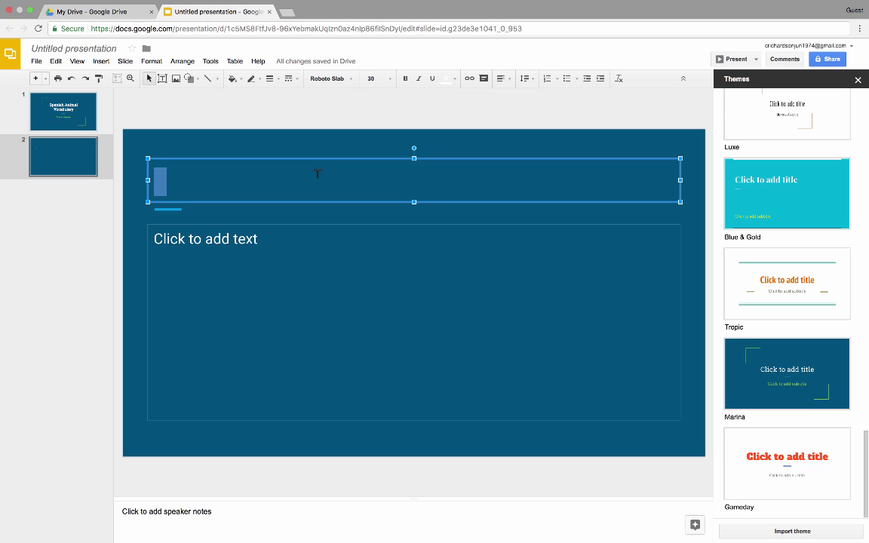
type("Mammals")
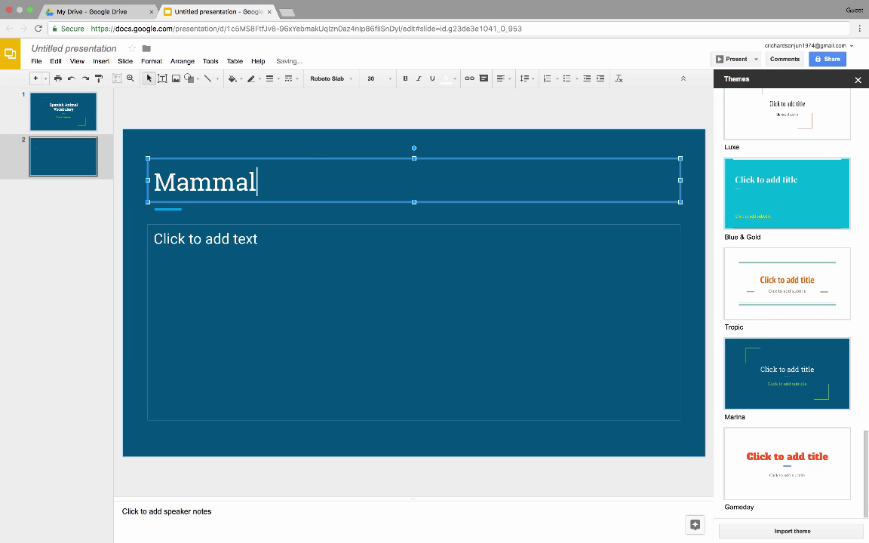
left_click(242, 233)
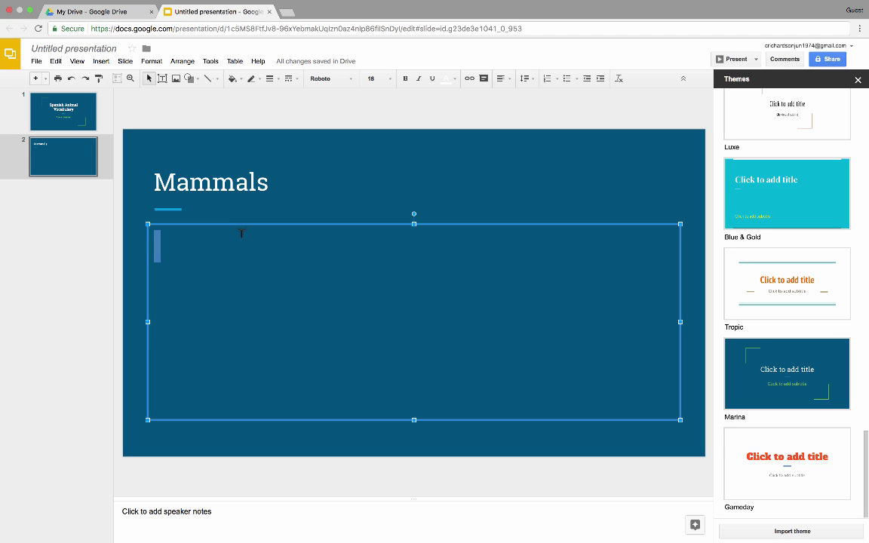
type("La vaca")
key("Return")
type("el perro")
key("Return")
type("El gato")
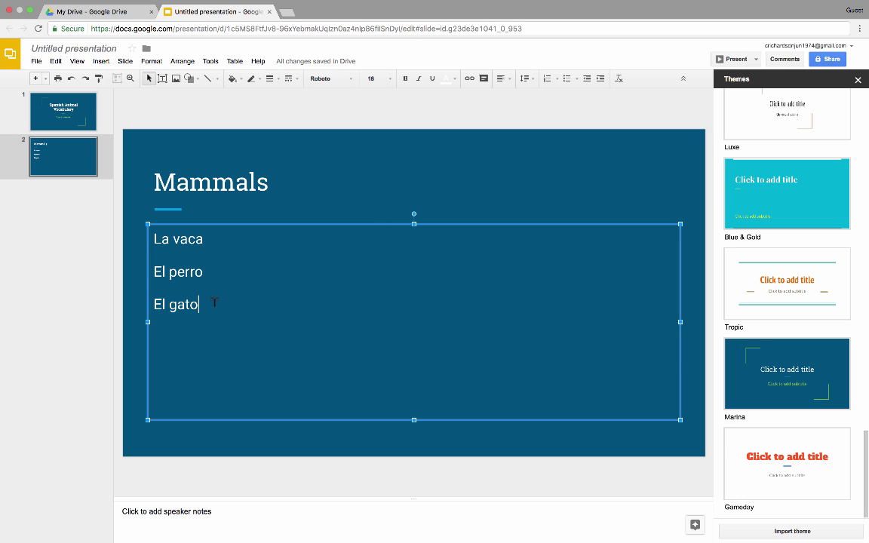
Turn the three animal names in the body of the Mammals slide into a bulleted list
key("ctrl+a")
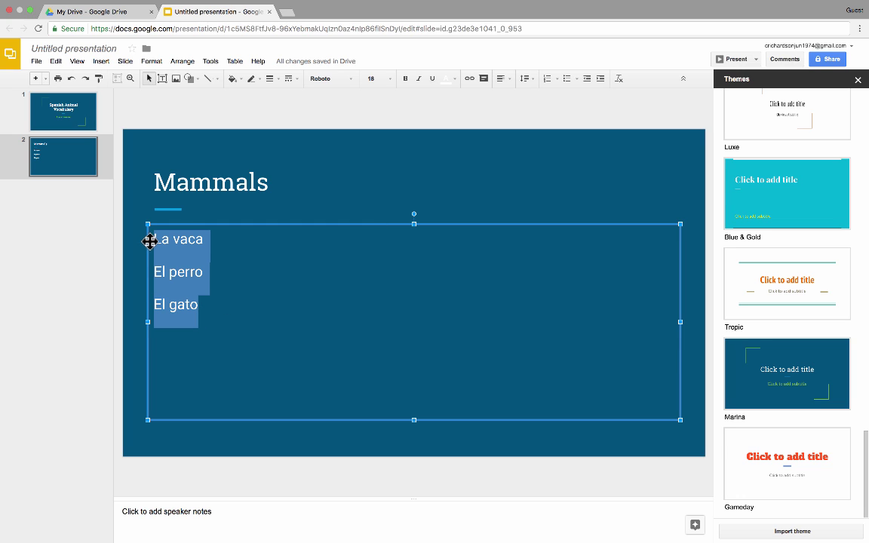
left_click(567, 78)
left_click(282, 314)
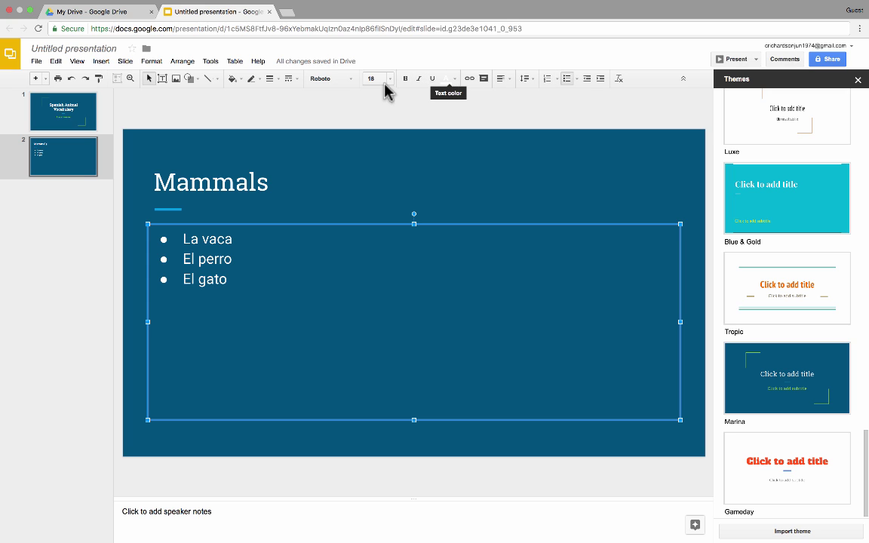
left_click(350, 80)
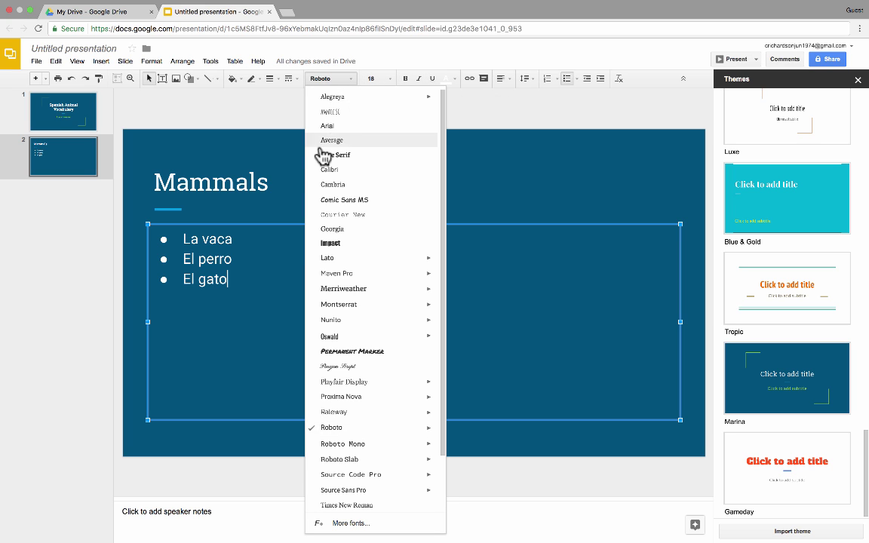
left_click(296, 162)
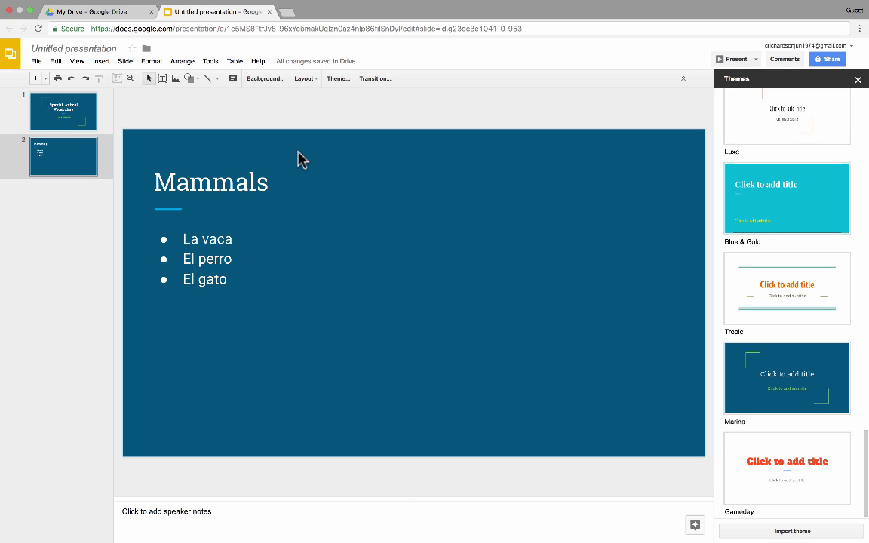
left_click(189, 79)
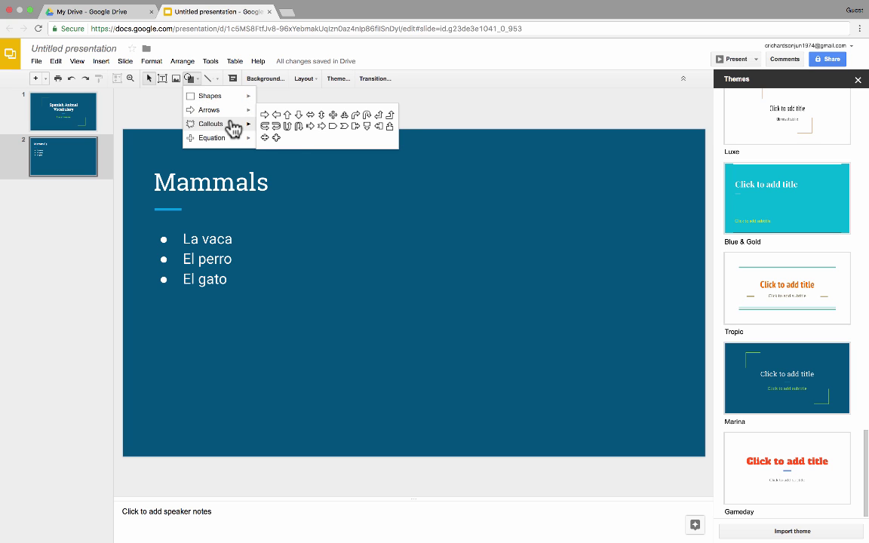
mouse_move(235, 142)
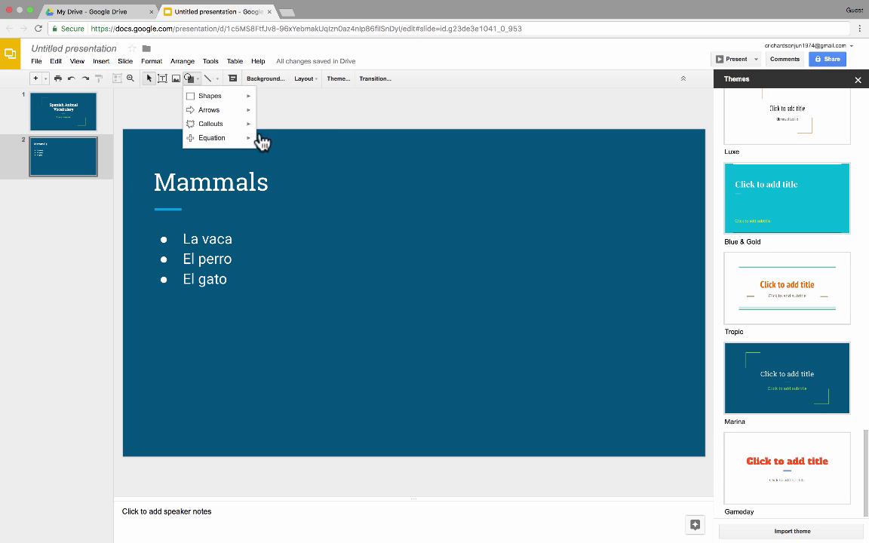
Add a text box reading "El mono" beside the animal list and make its text white
left_click(162, 79)
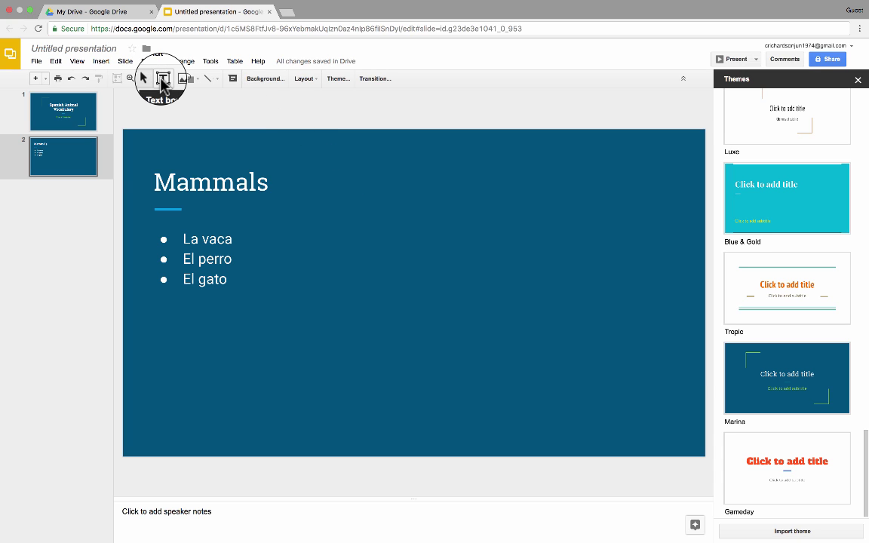
left_click(361, 234)
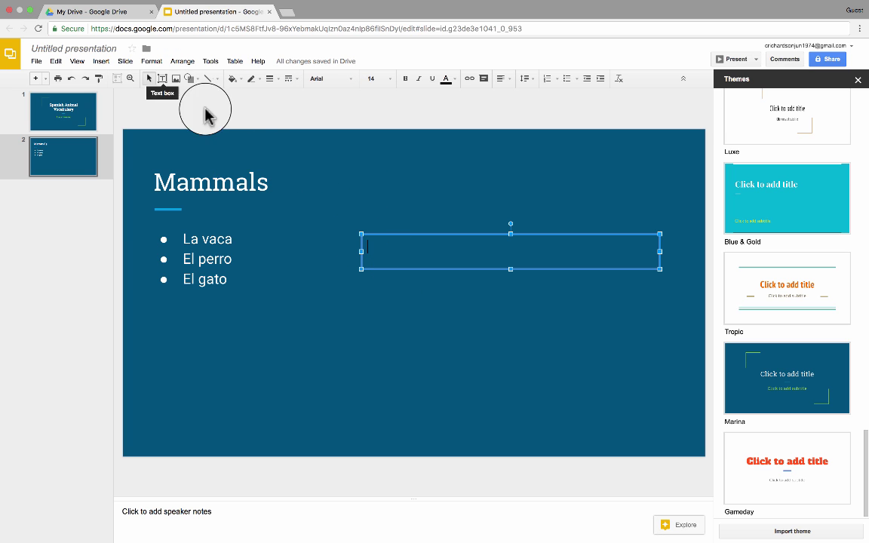
left_click(485, 246)
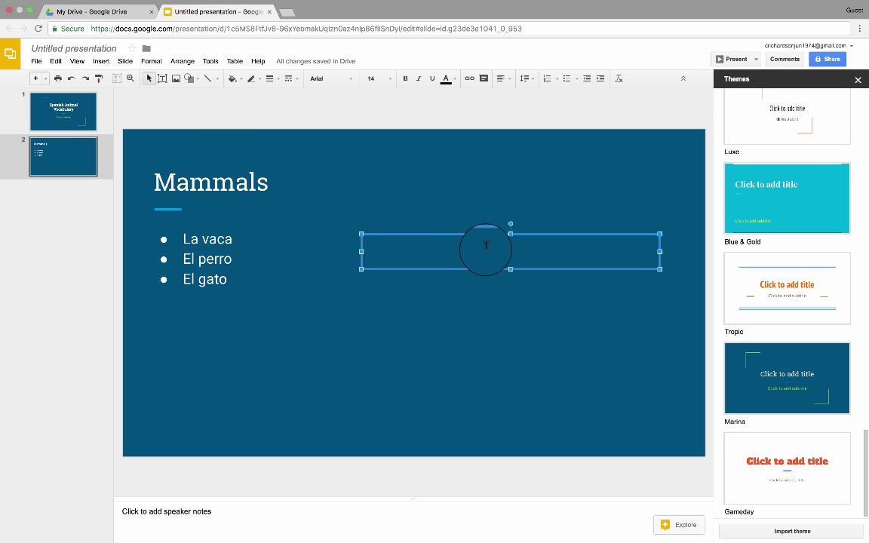
type("El mono")
left_click_drag(409, 247, 338, 242)
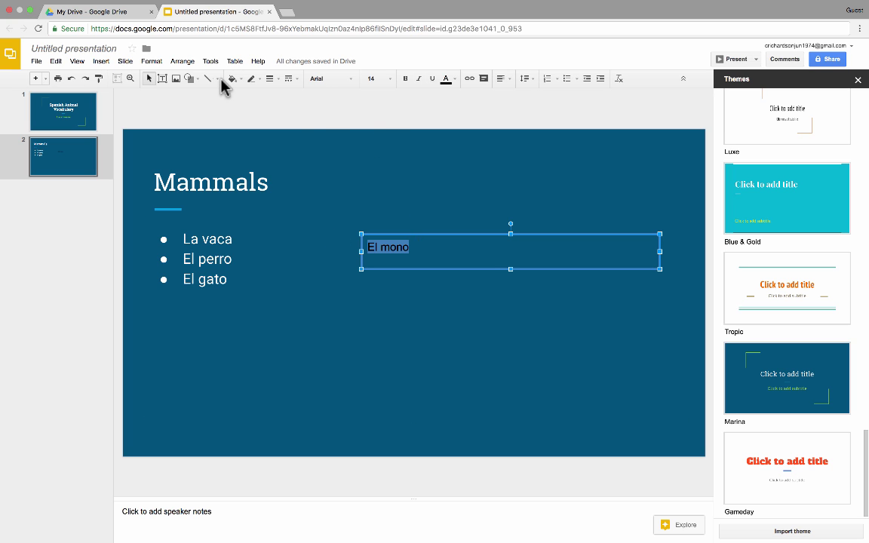
left_click(450, 83)
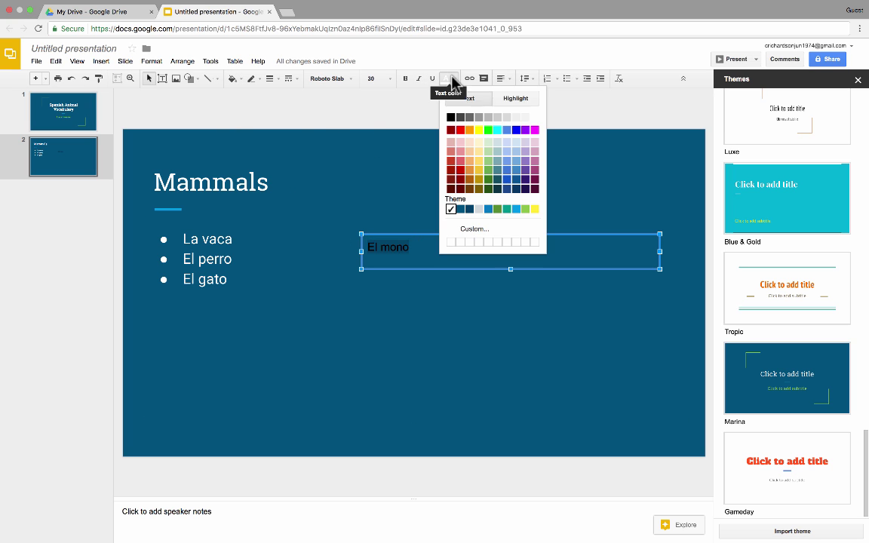
left_click(534, 123)
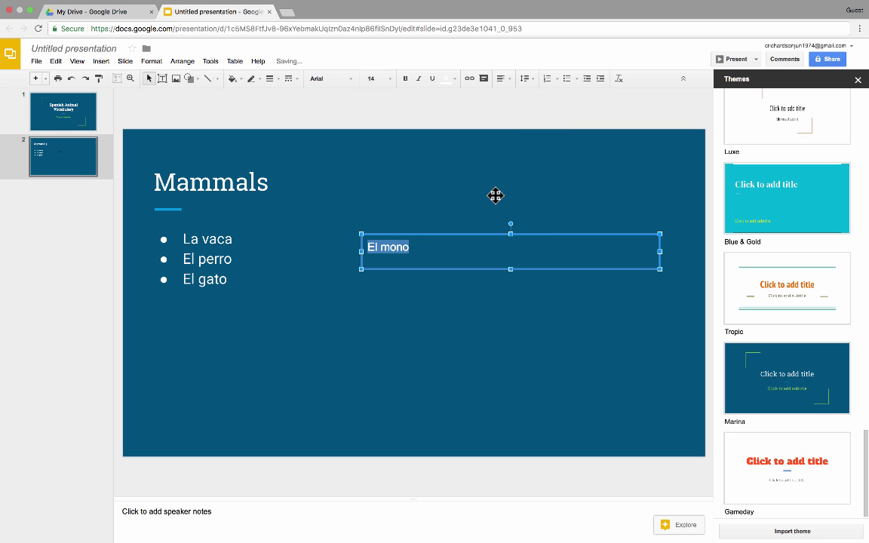
Move the "El mono" text box down to the lower middle of the slide, below the bulleted list
left_click(495, 194)
left_click_drag(412, 270, 439, 384)
left_click(394, 253)
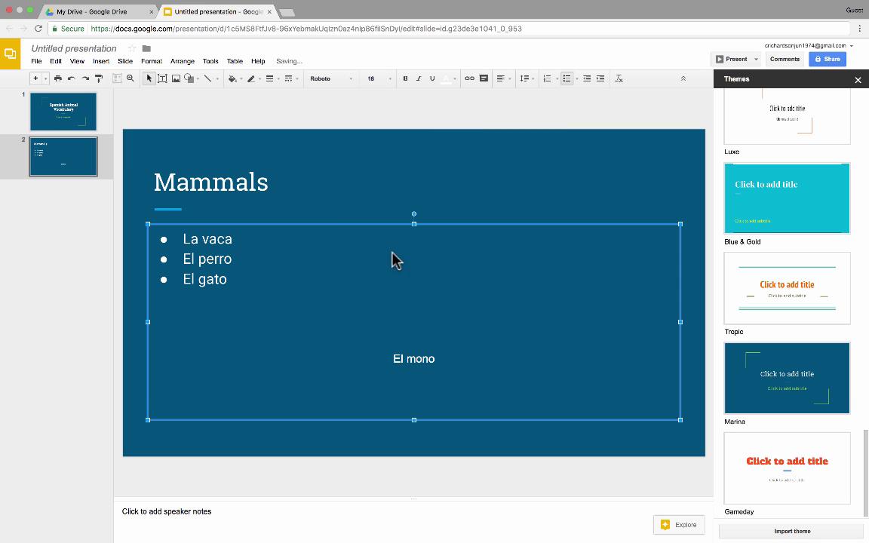
left_click(343, 168)
left_click(249, 134)
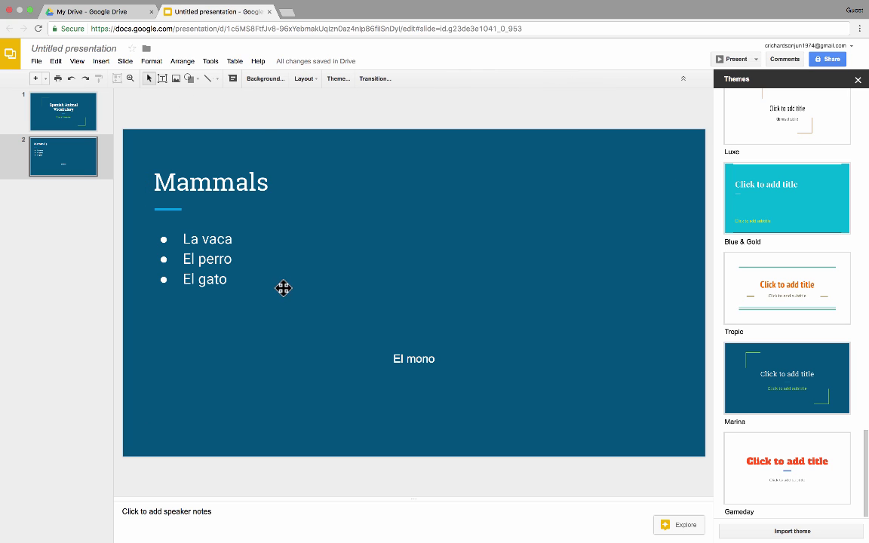
key("Up")
left_click(54, 154)
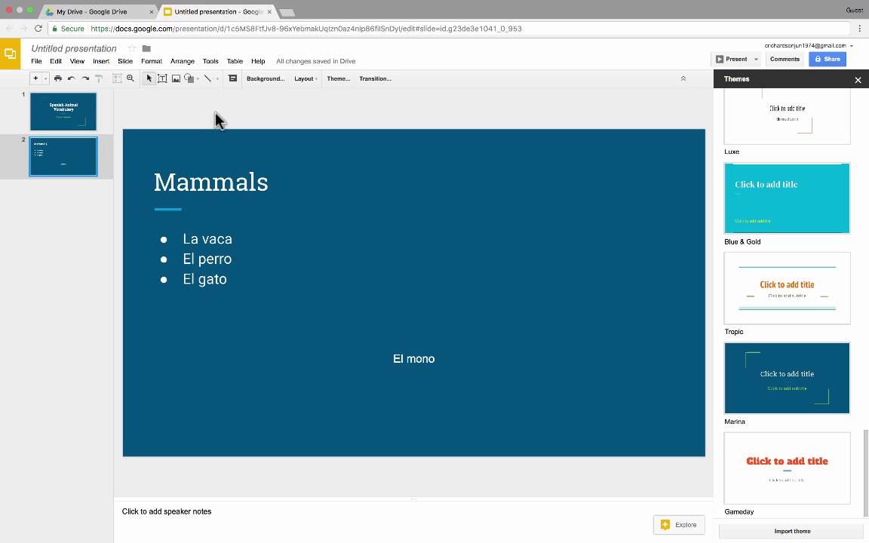
Upload the tiger picture from the photos folder on the Desktop and insert it on the Mammals slide
left_click(103, 63)
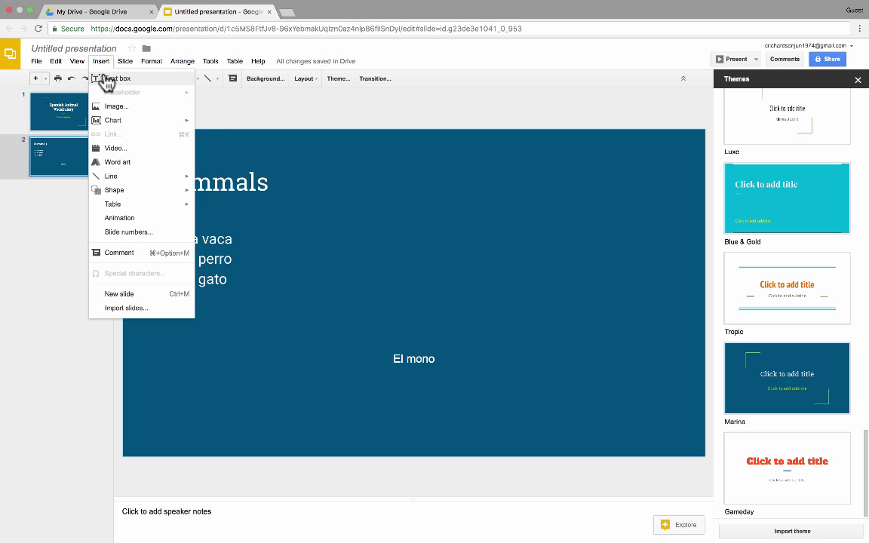
left_click(119, 110)
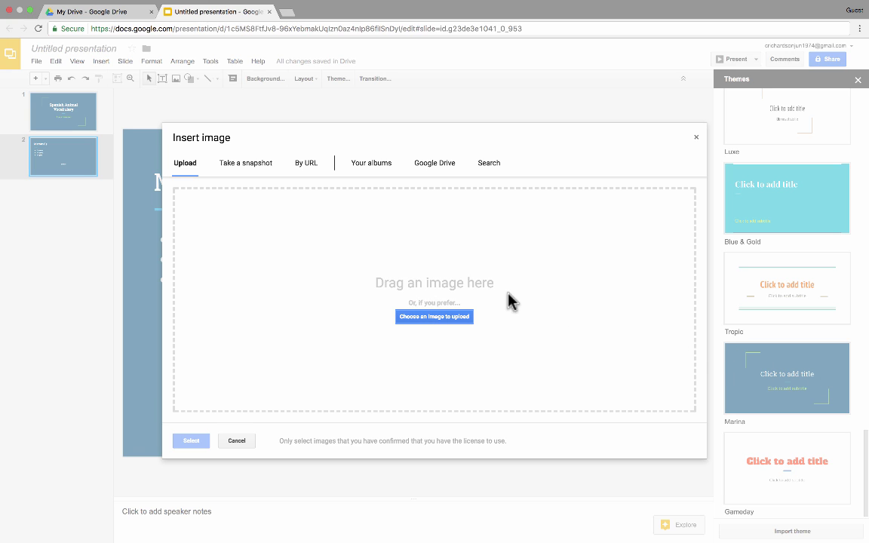
left_click(455, 320)
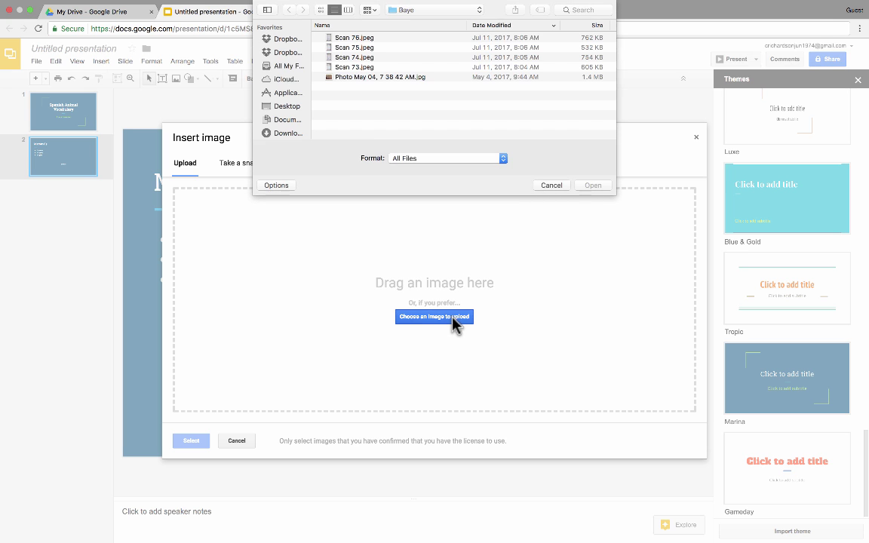
left_click(283, 108)
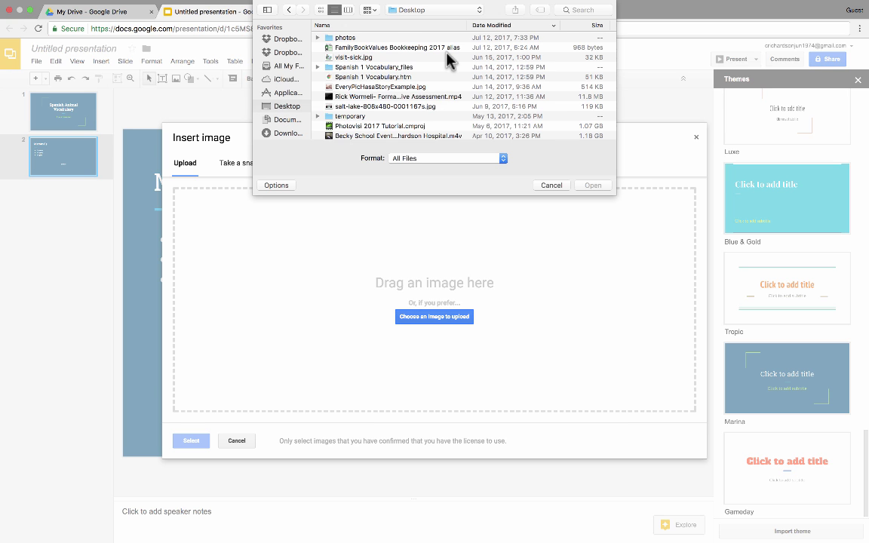
double_click(351, 37)
double_click(370, 134)
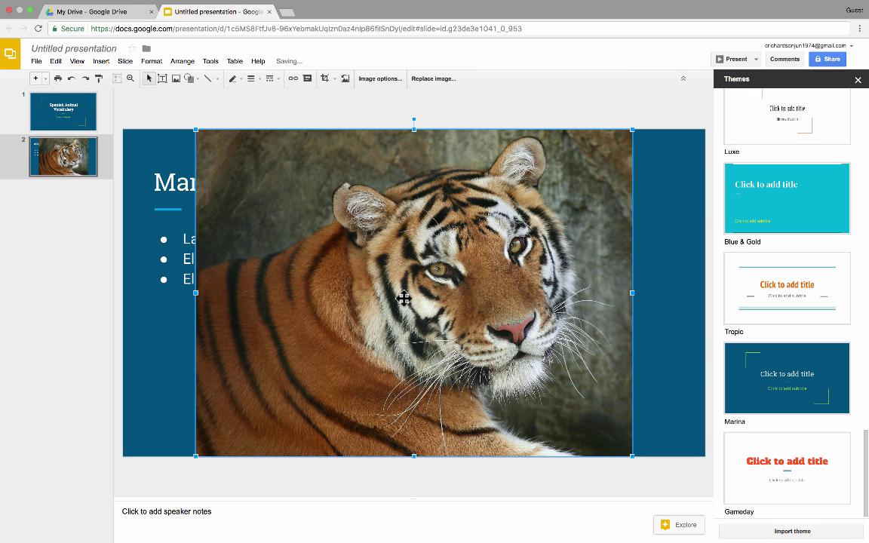
Shrink the tiger picture to about a third of the slide's width and place it beside the list, above "El mono"
left_click_drag(636, 130, 424, 286)
left_click_drag(371, 375, 523, 306)
left_click_drag(578, 215, 537, 248)
left_click_drag(481, 304, 556, 243)
left_click_drag(498, 260, 399, 232)
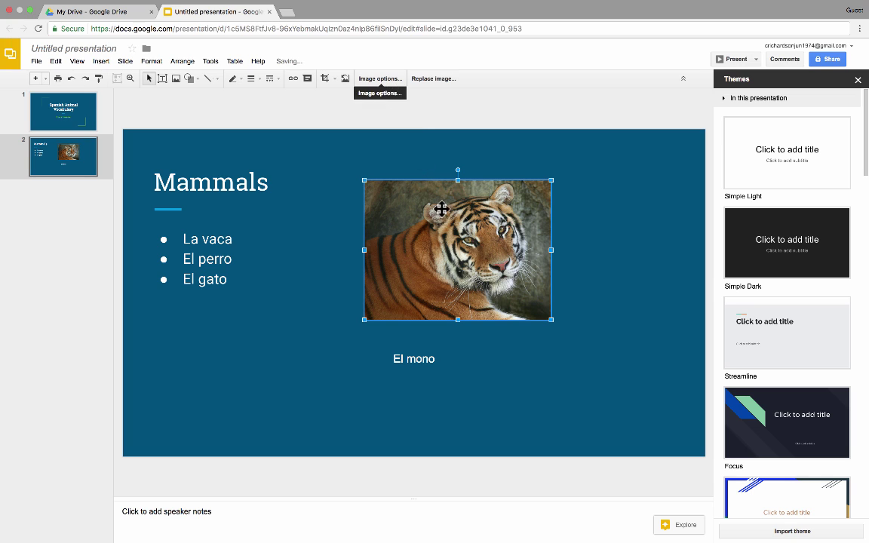
Try the Light 5 recolor on the tiger picture with the brightness raised and the contrast at its minimum
left_click(381, 80)
left_click(846, 123)
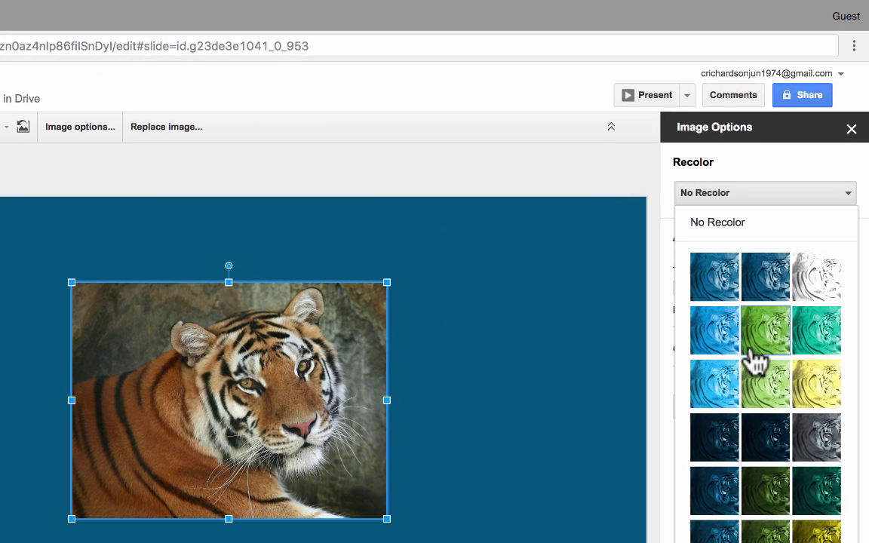
left_click(775, 323)
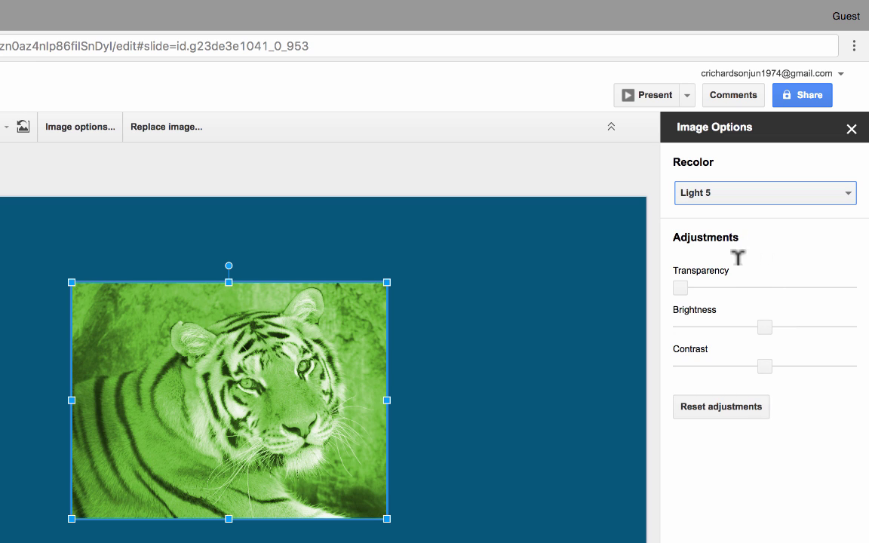
mouse_move(682, 287)
left_mouse_down()
mouse_move(767, 286)
mouse_move(675, 293)
left_mouse_up()
left_click_drag(767, 329, 841, 326)
left_click_drag(765, 366, 677, 369)
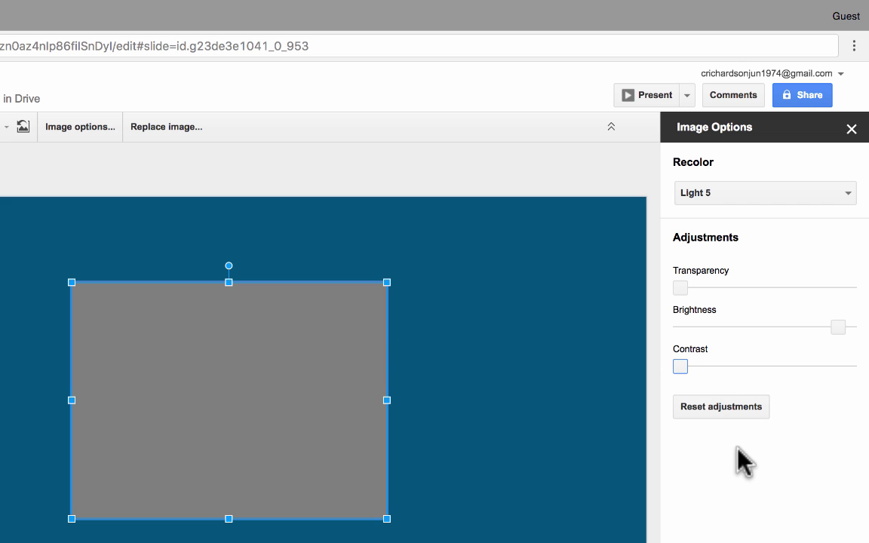
Reset the tiger picture's adjustments and set its recolor back to No Recolor
left_click(723, 407)
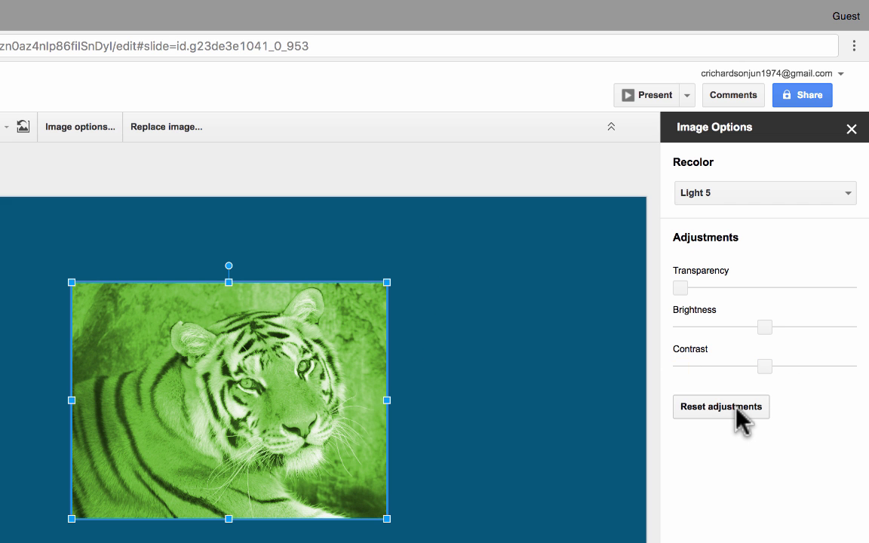
left_click(844, 193)
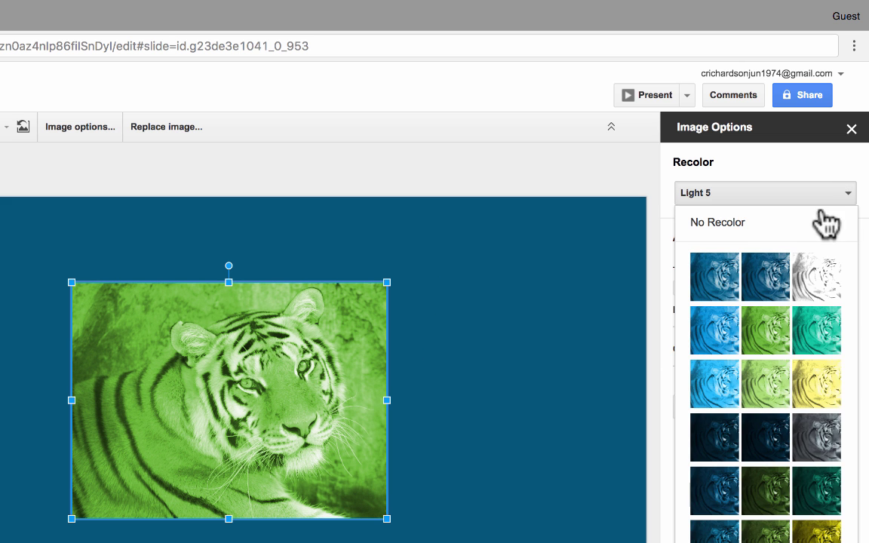
left_click(713, 222)
left_click(537, 446)
left_click(293, 453)
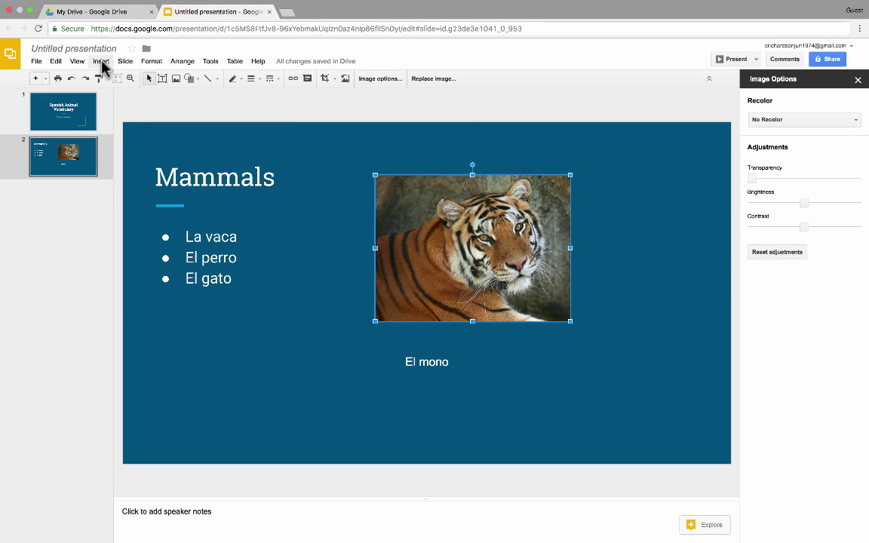
Start inserting another image and look through the URL, album and Google Drive sources, including the Drawing Practice folder
left_click(101, 61)
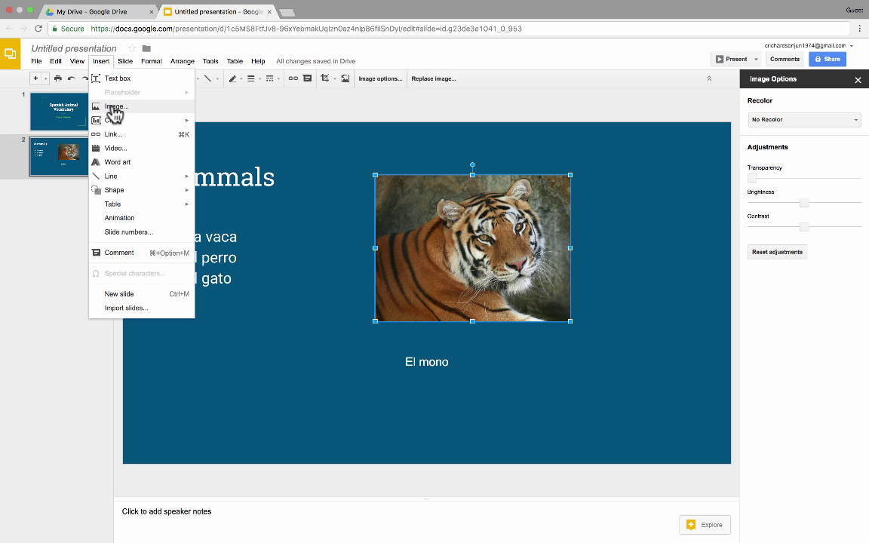
left_click(115, 107)
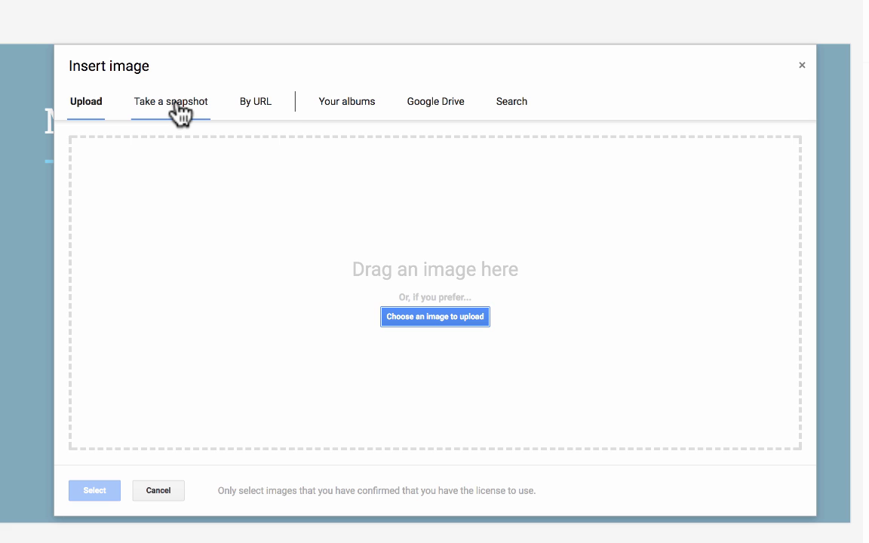
left_click(261, 106)
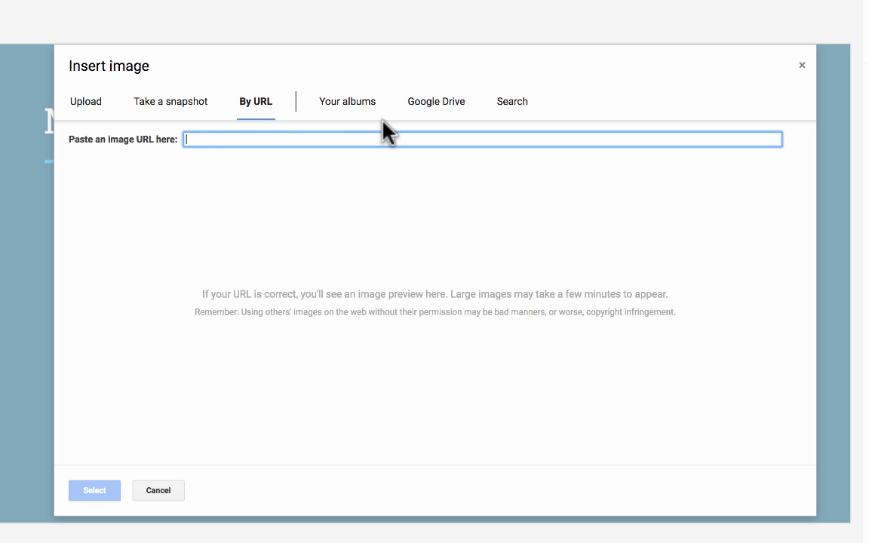
left_click(361, 101)
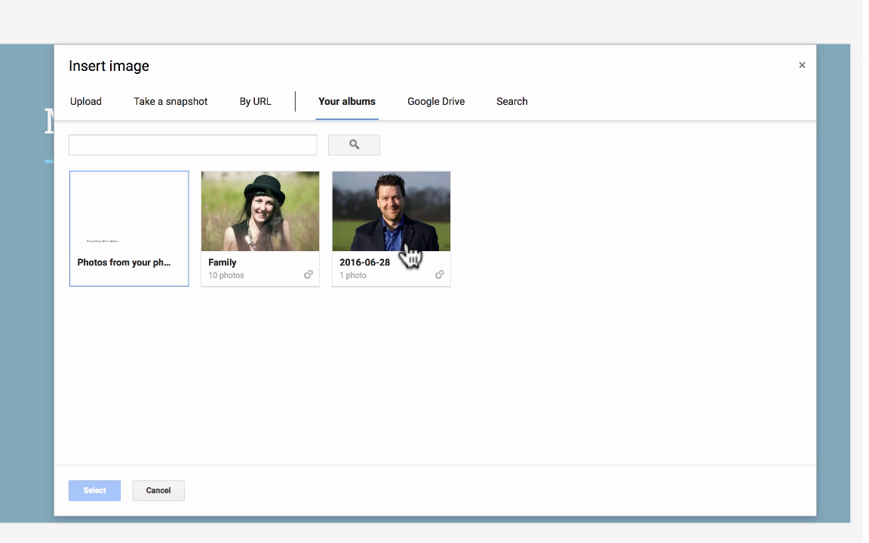
left_click(436, 102)
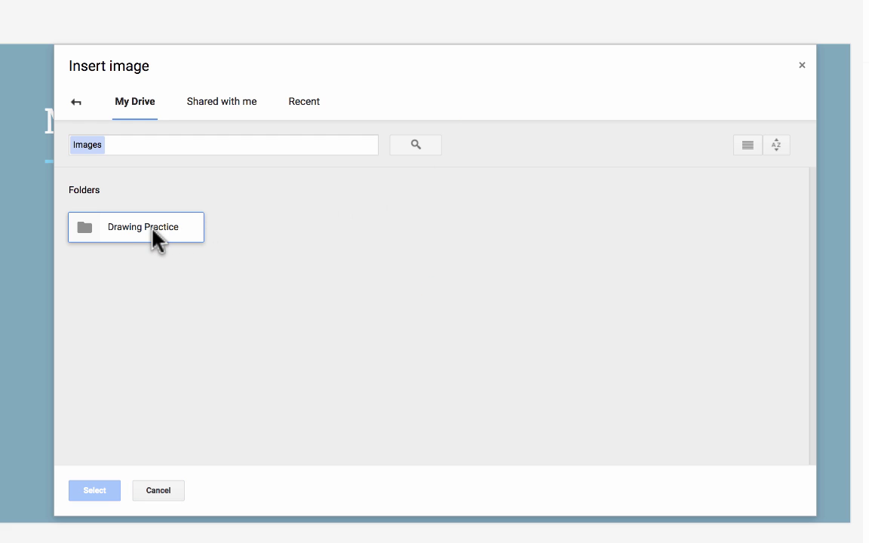
double_click(141, 229)
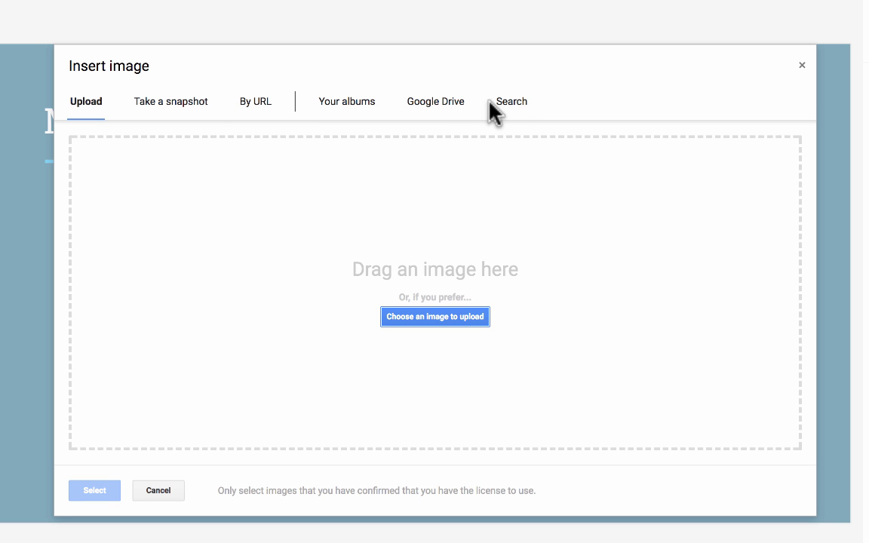
Search Google images for "cow" and insert the photo of the black-and-white cow standing in a meadow
left_click(511, 109)
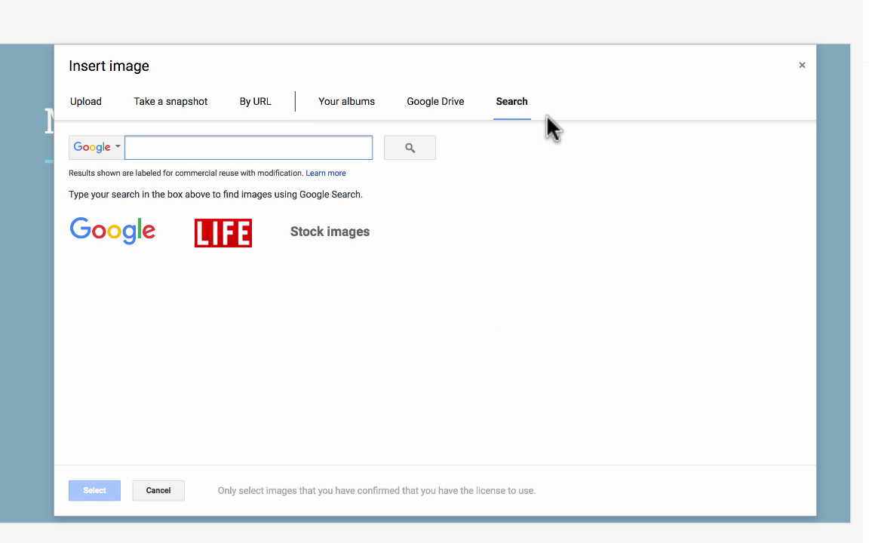
type("cow")
key("Return")
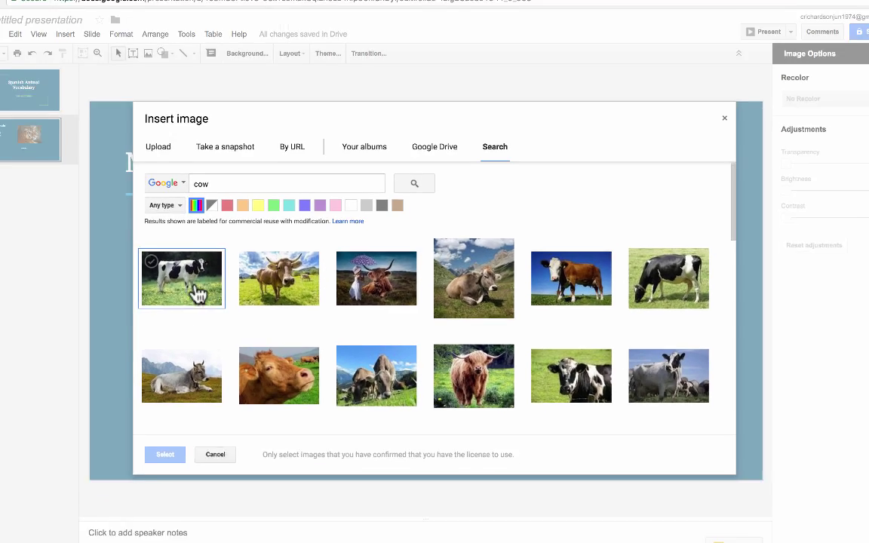
left_click(138, 286)
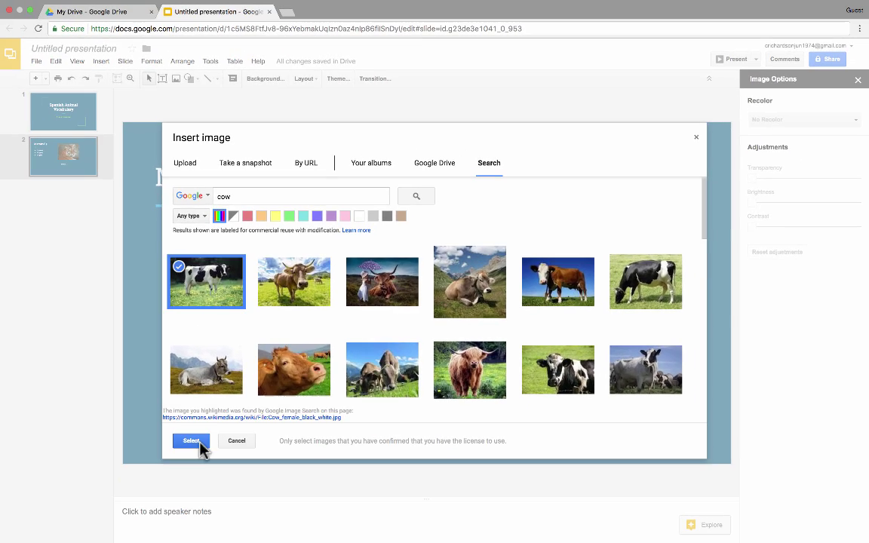
left_click(94, 490)
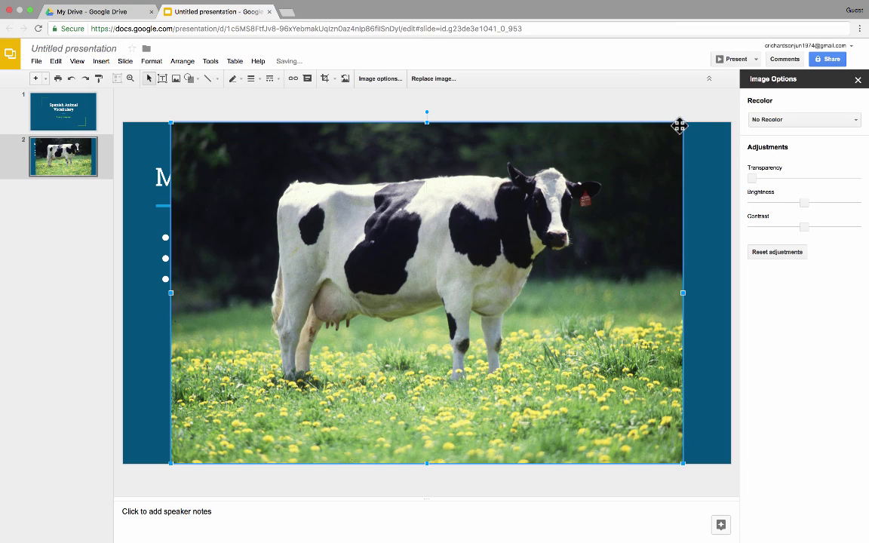
Shrink the cow photo to about a third of the slide's width beside the list and move the tiger picture to the slide's lower right
left_click_drag(681, 123, 385, 321)
left_click_drag(278, 370, 390, 201)
left_click_drag(549, 260, 680, 387)
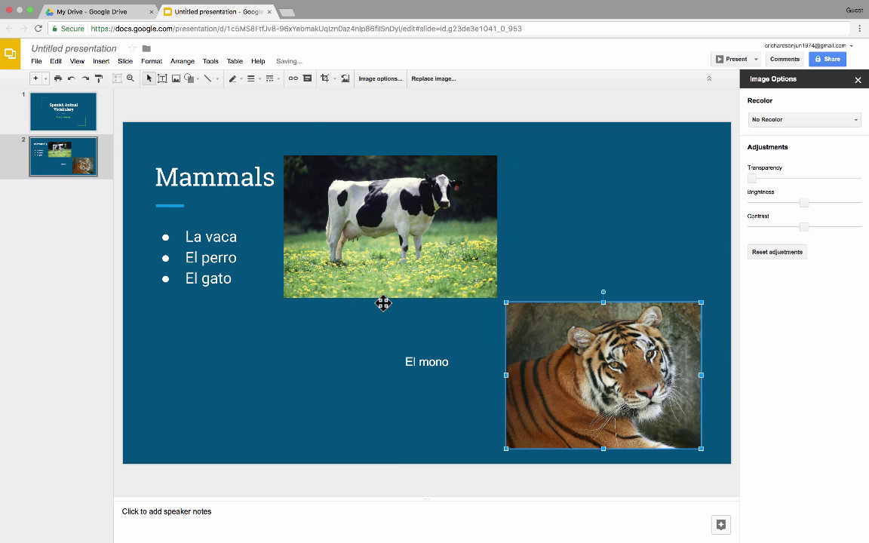
Search Google images for "cow.png" and insert the black-and-white cow with a transparent background
left_click(176, 77)
left_click(271, 188)
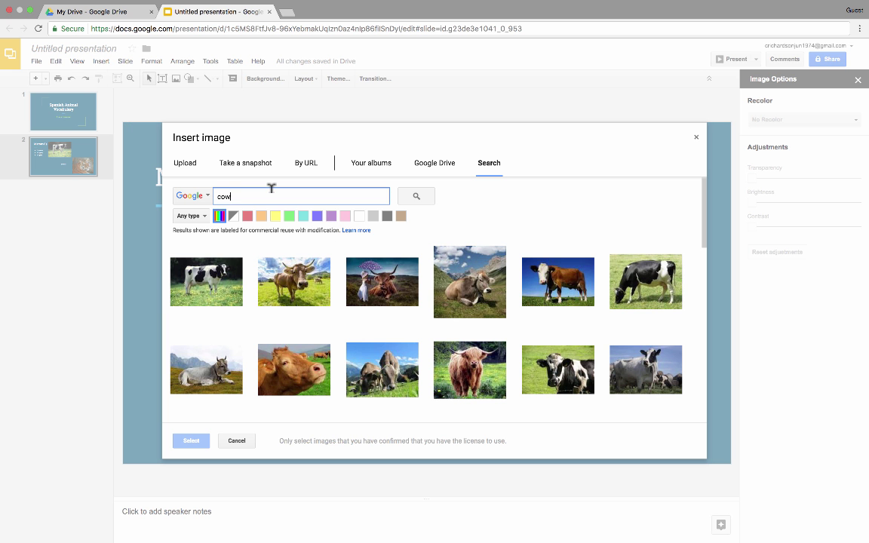
type(".png")
key("Return")
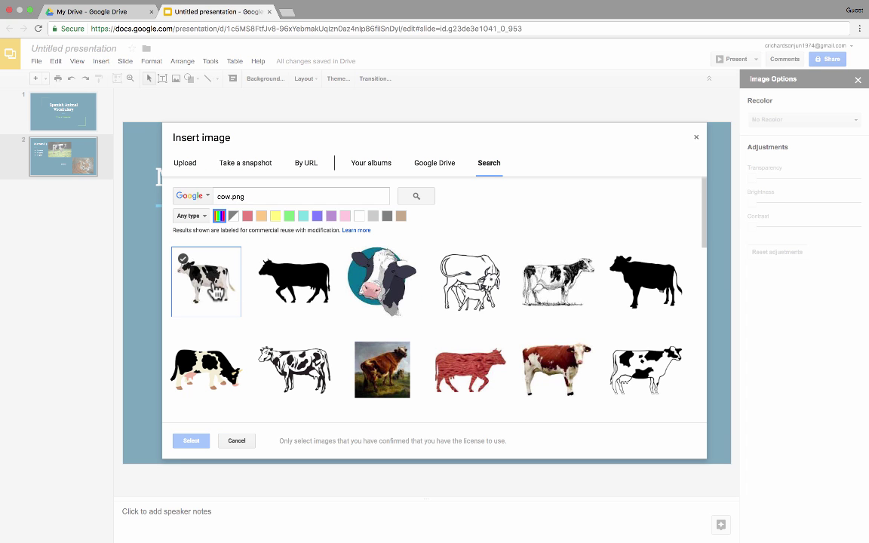
left_click(216, 292)
left_click(191, 441)
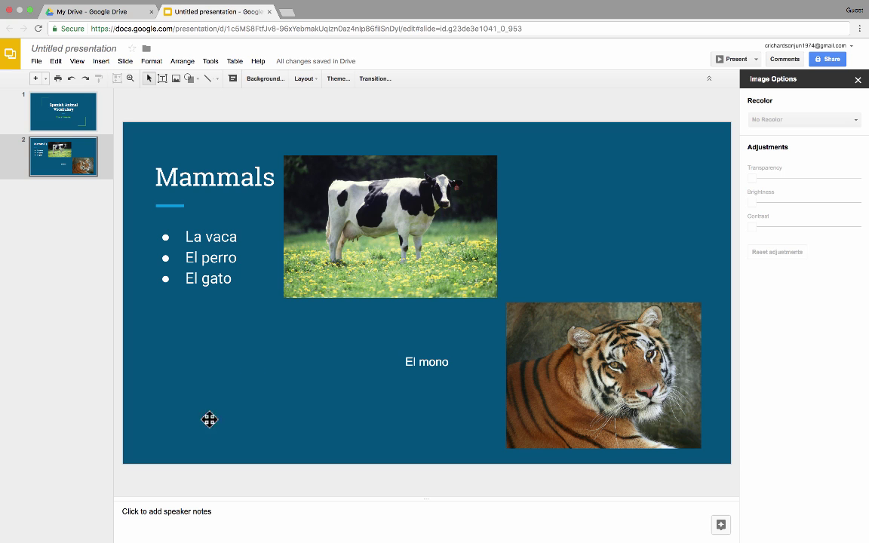
Shrink the cut-out cow to about a sixth of the slide's width and place it beside "La vaca", clear of the cow photo
left_click_drag(420, 182, 615, 216)
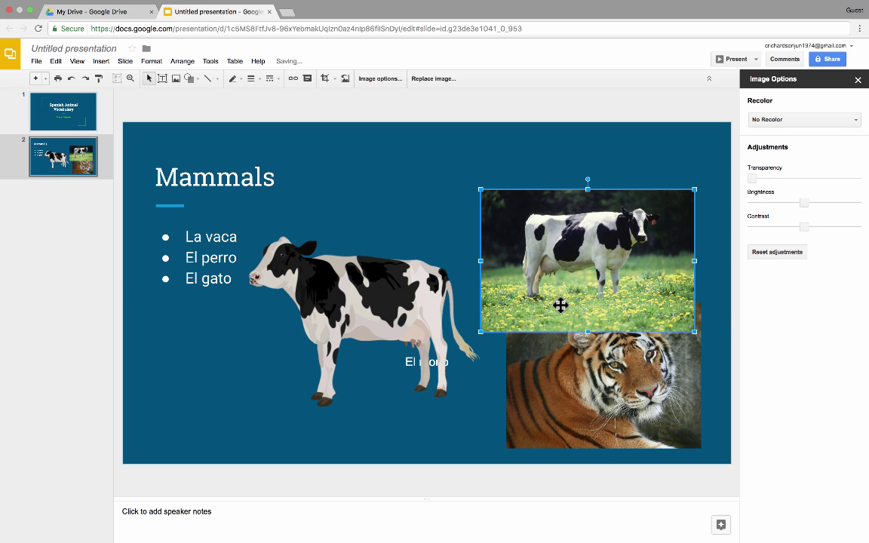
left_click_drag(381, 286, 392, 212)
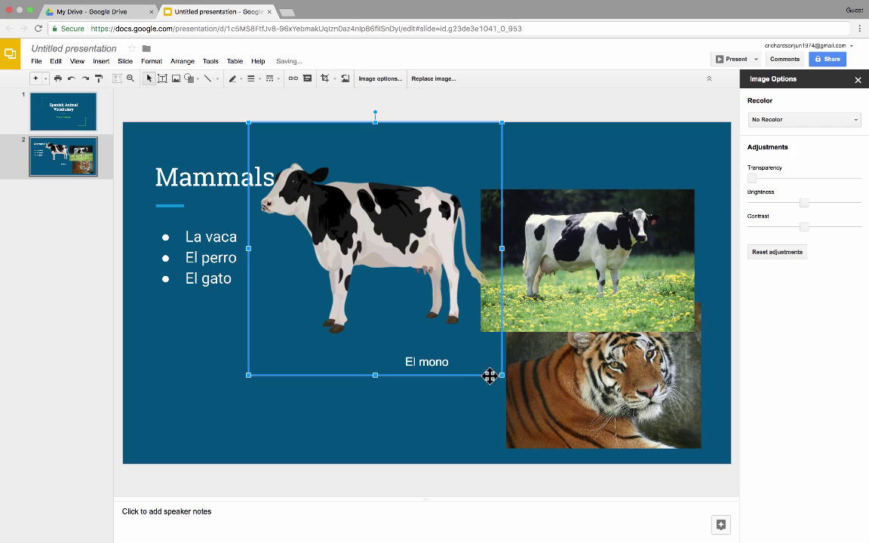
left_click_drag(501, 375, 344, 218)
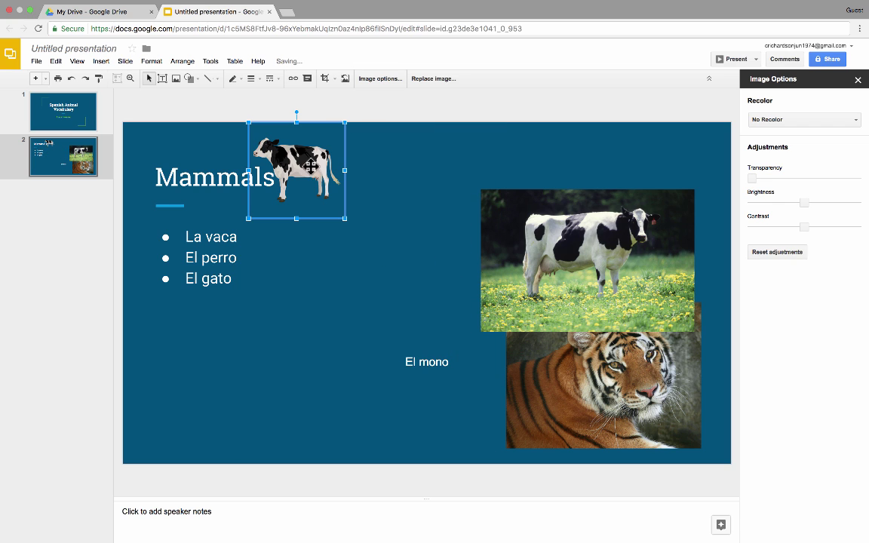
left_click_drag(308, 167, 331, 224)
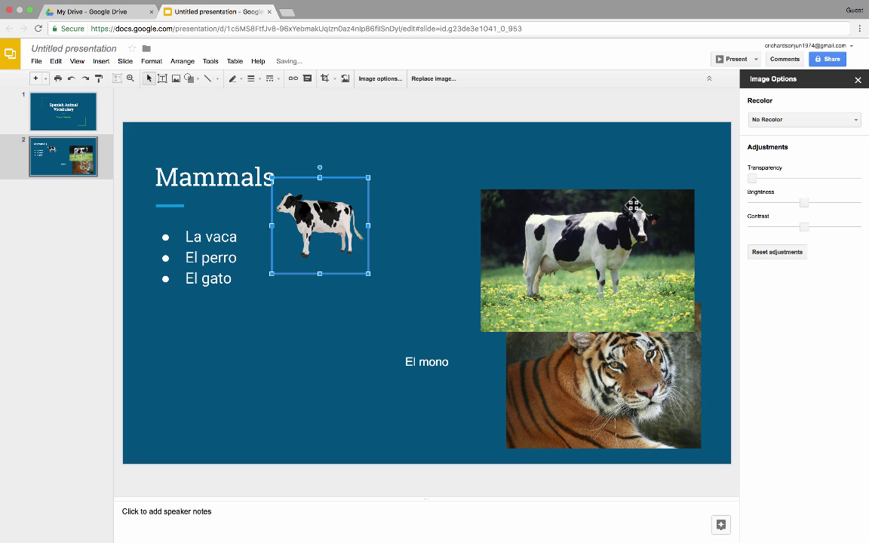
left_click(392, 292)
left_click(405, 167)
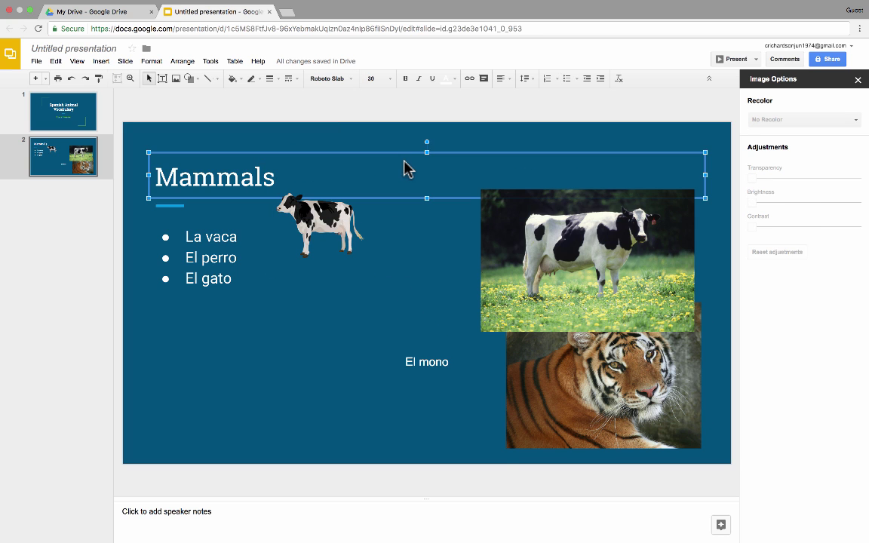
Delete the meadow cow photo and the tiger picture from the Mammals slide
left_click(63, 111)
key("Down")
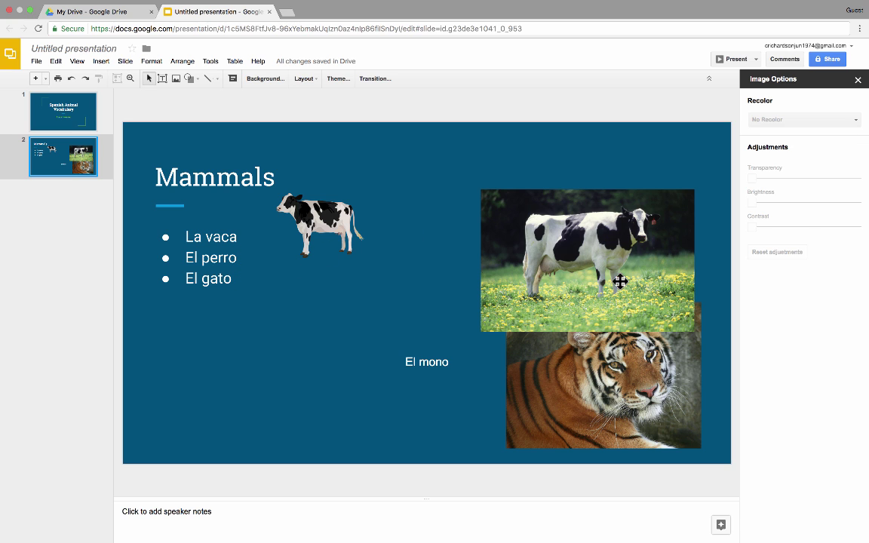
left_click_drag(620, 279, 609, 269)
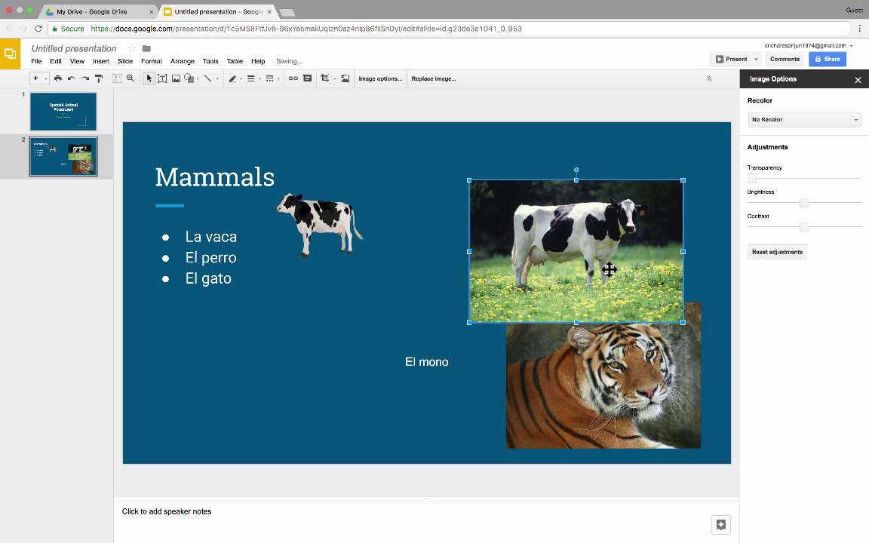
left_click_drag(551, 247, 473, 252)
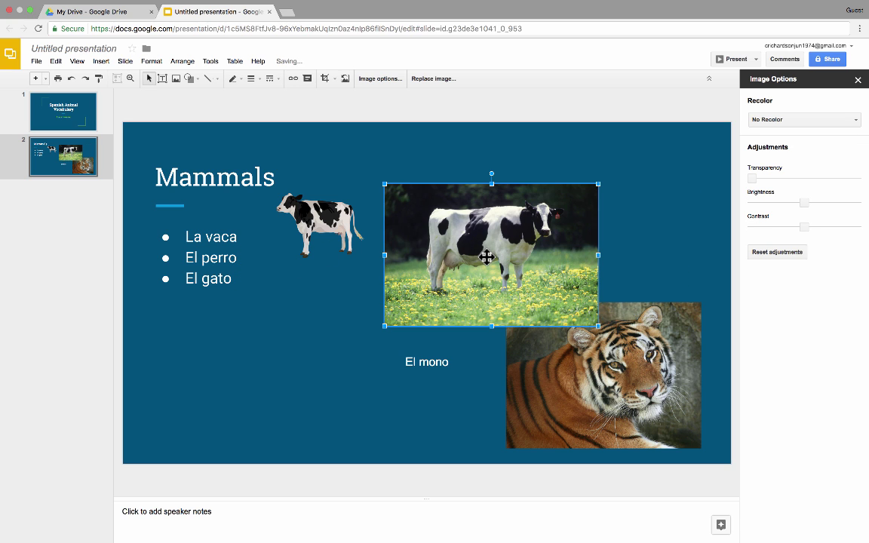
key("BackSpace")
left_click(655, 390)
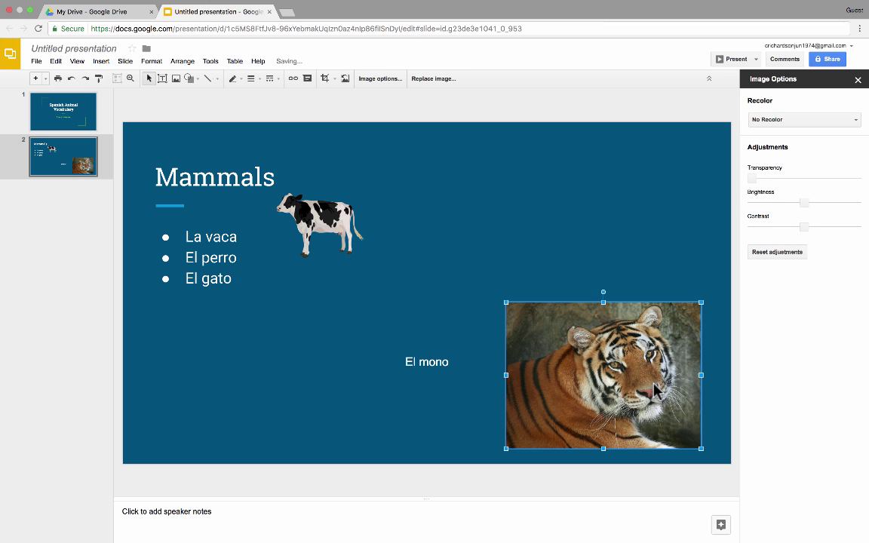
key("BackSpace")
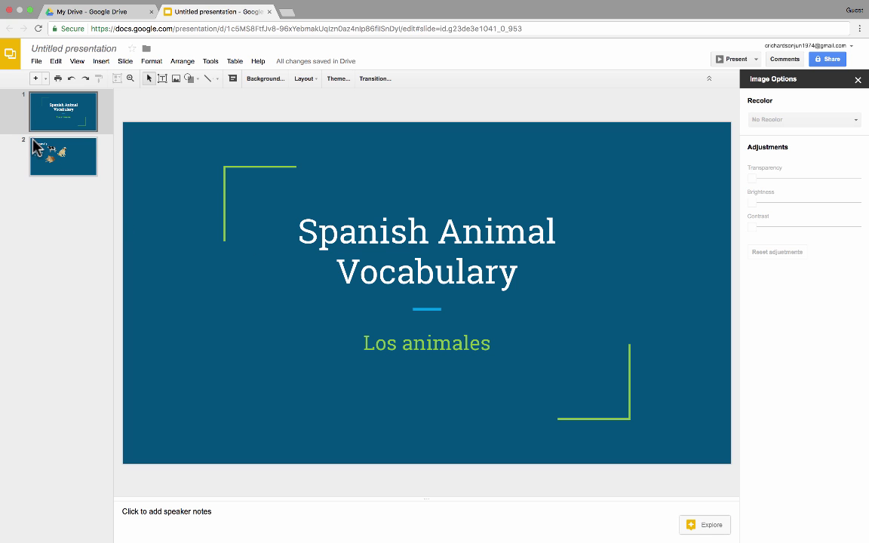
Add a Fade in animation starting On click to the cow picture on the Mammals slide
left_click(35, 144)
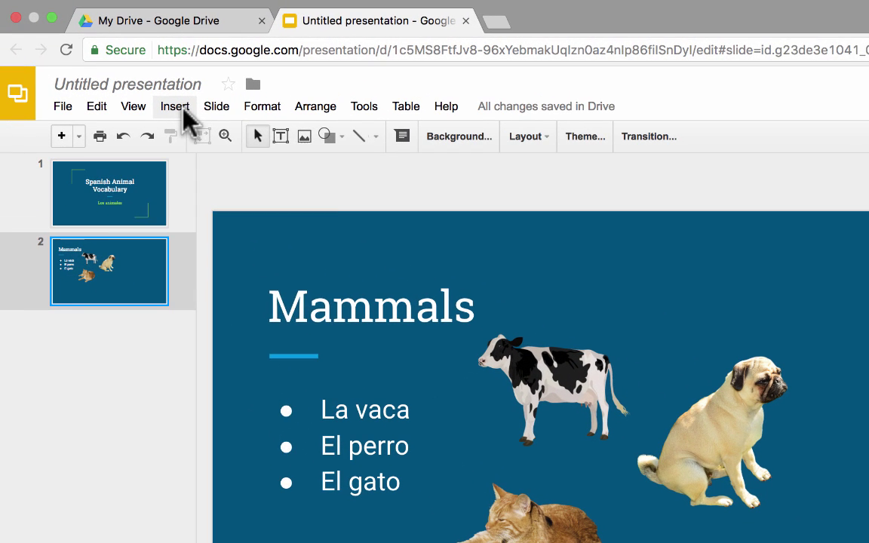
left_click(175, 106)
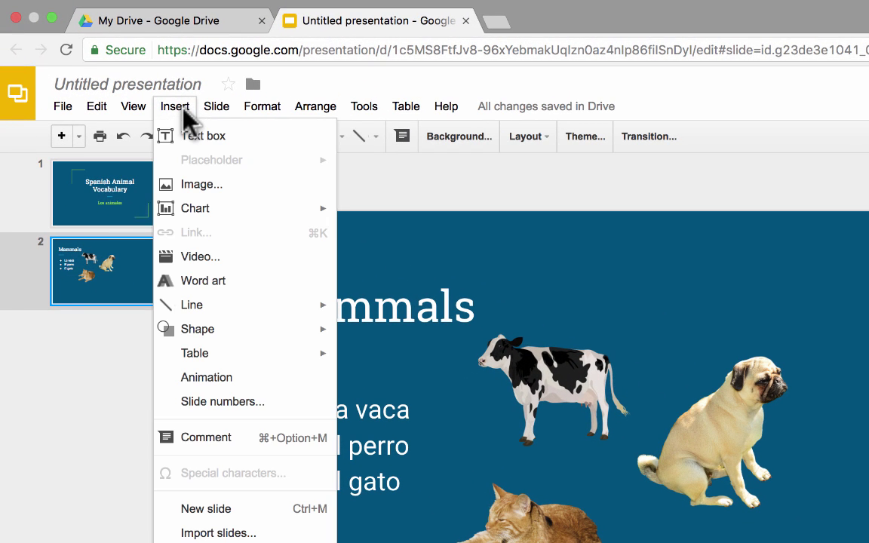
left_click(242, 382)
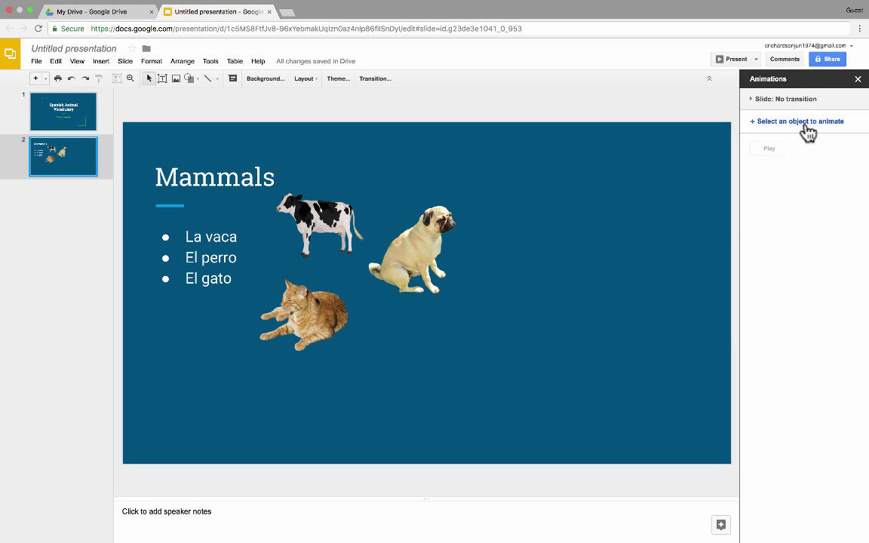
left_click(331, 227)
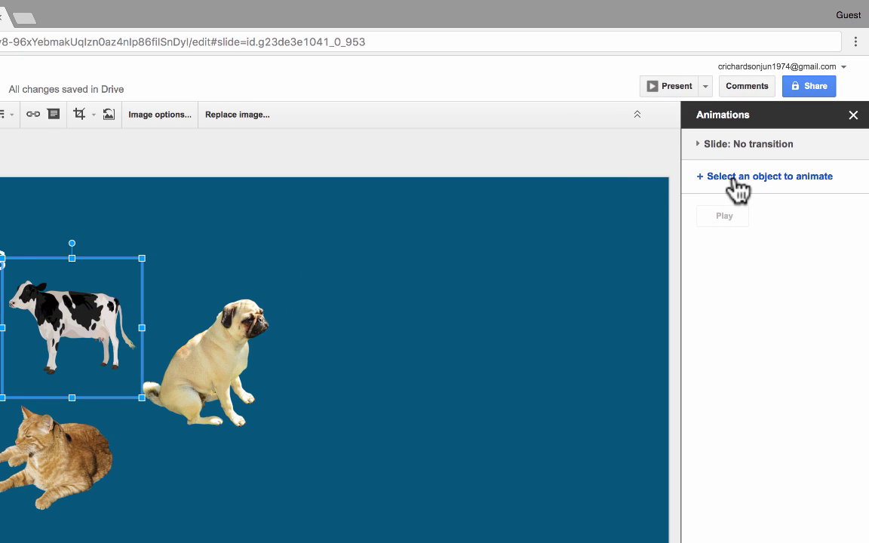
left_click(736, 178)
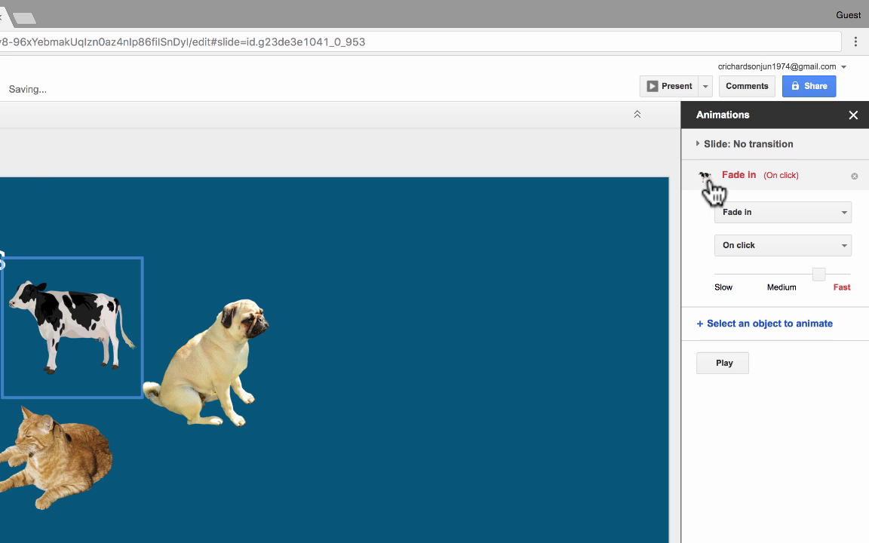
left_click(747, 215)
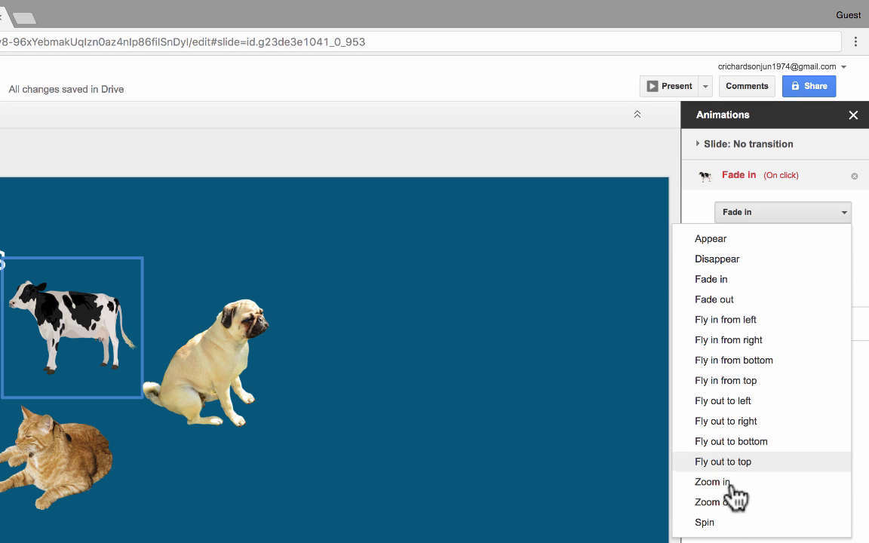
left_click(781, 279)
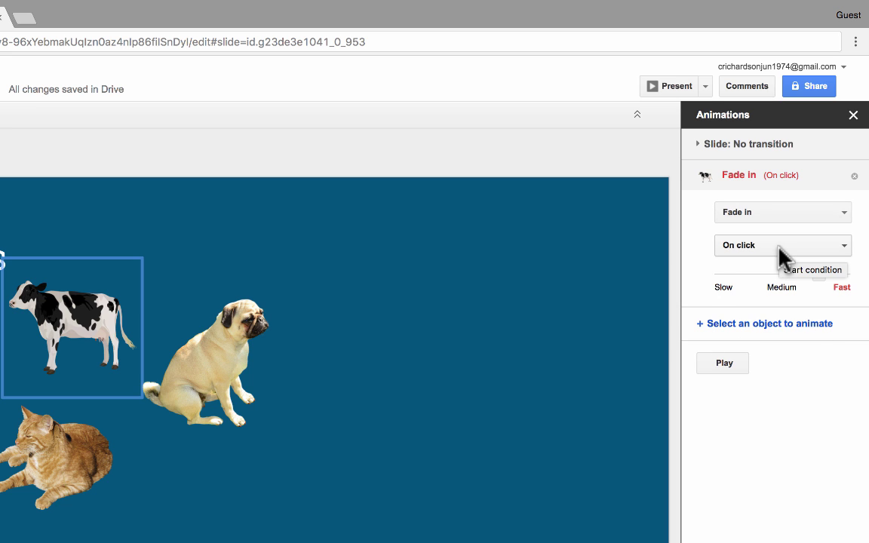
left_click(781, 249)
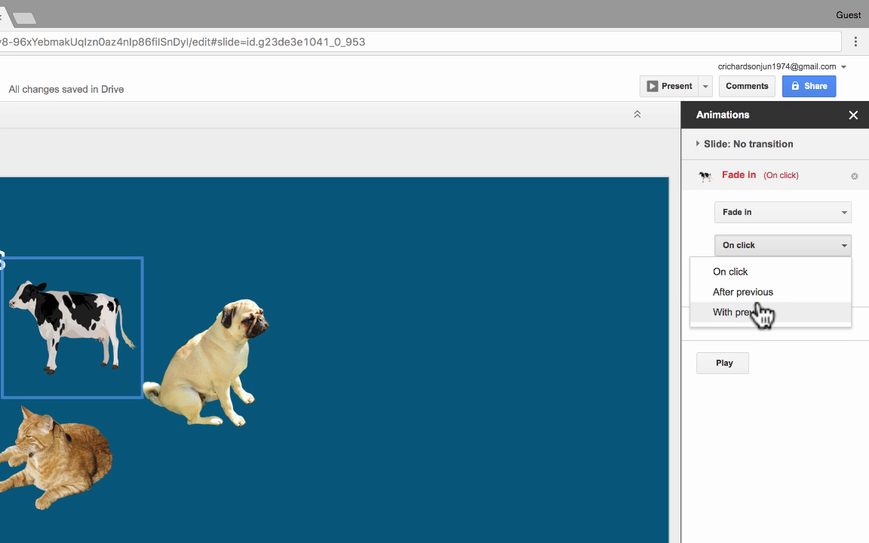
left_click(775, 427)
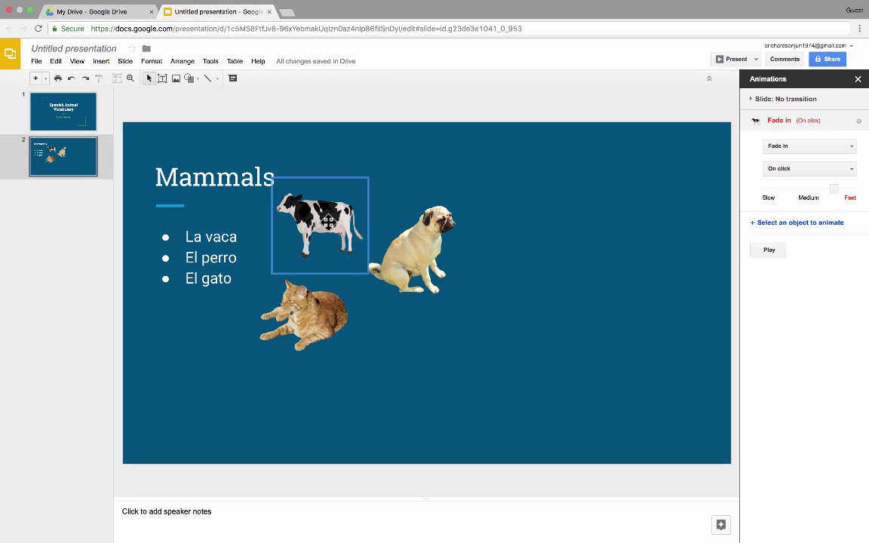
Add a Fade in animation to the dog picture, trying With previous before setting its start condition to After previous
left_click(328, 220)
left_click(422, 250)
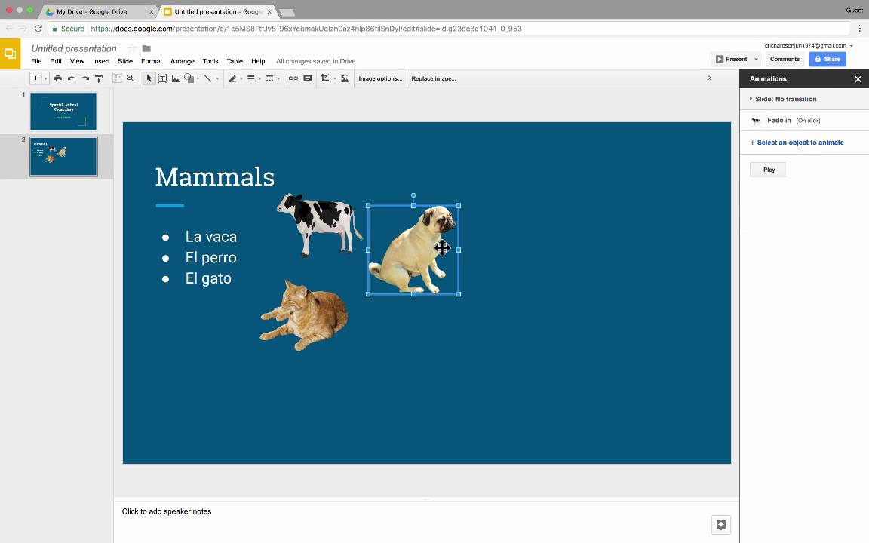
left_click(783, 147)
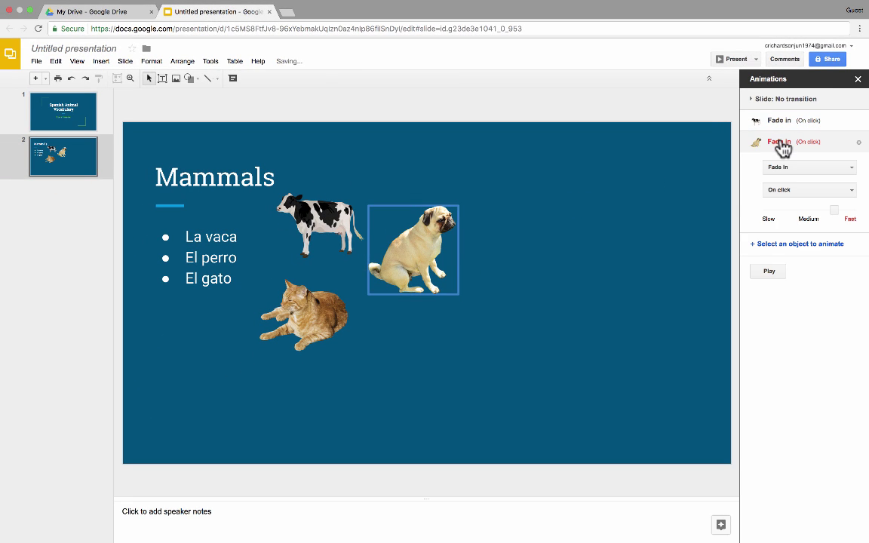
left_click(797, 191)
left_click(794, 236)
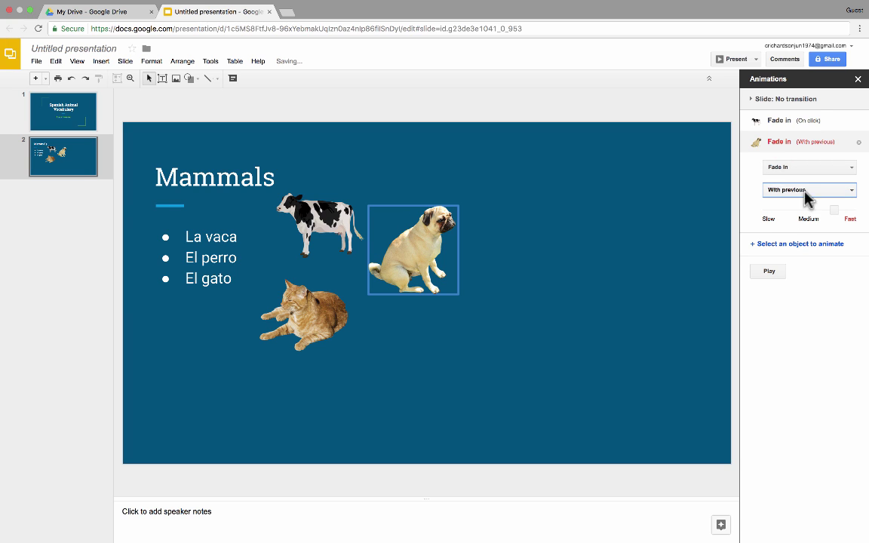
left_click(807, 190)
left_click(794, 234)
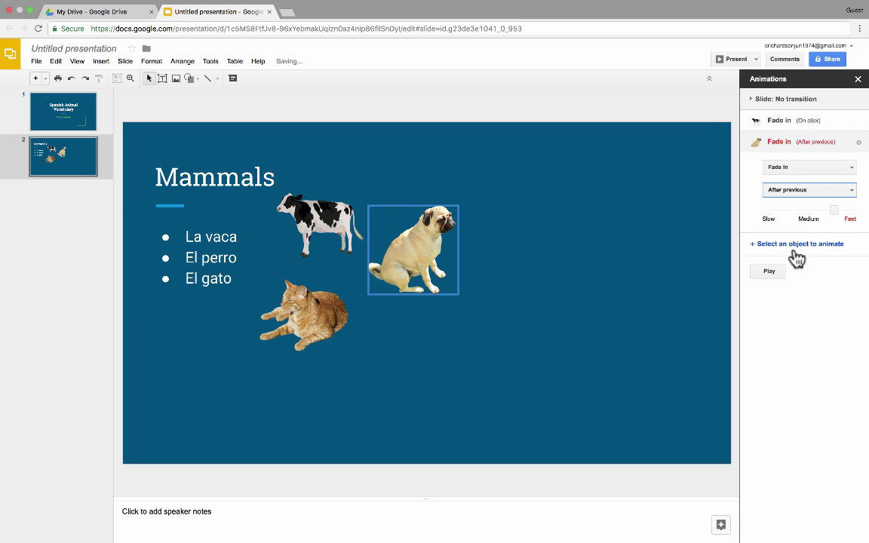
Remove the animations from both the dog and the cow pictures
left_click(858, 142)
left_click(859, 120)
left_click(860, 123)
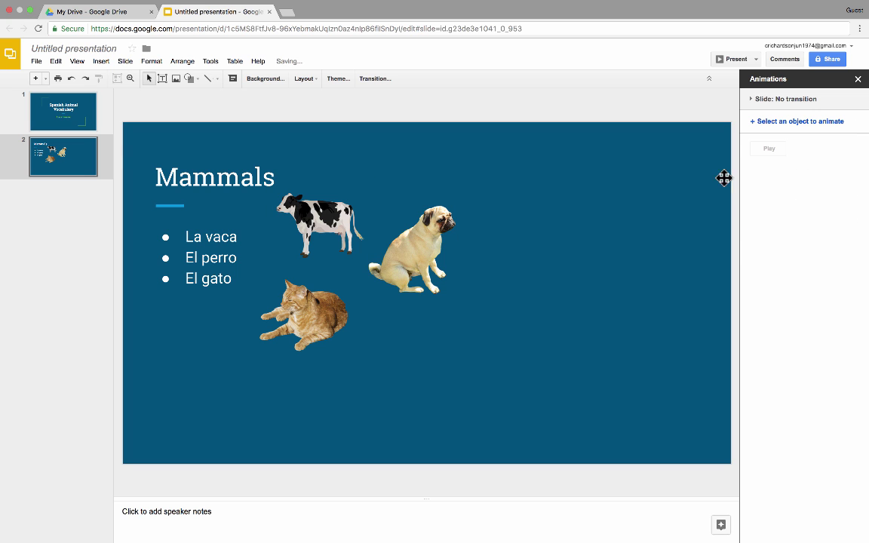
left_click(63, 111)
left_click(74, 155)
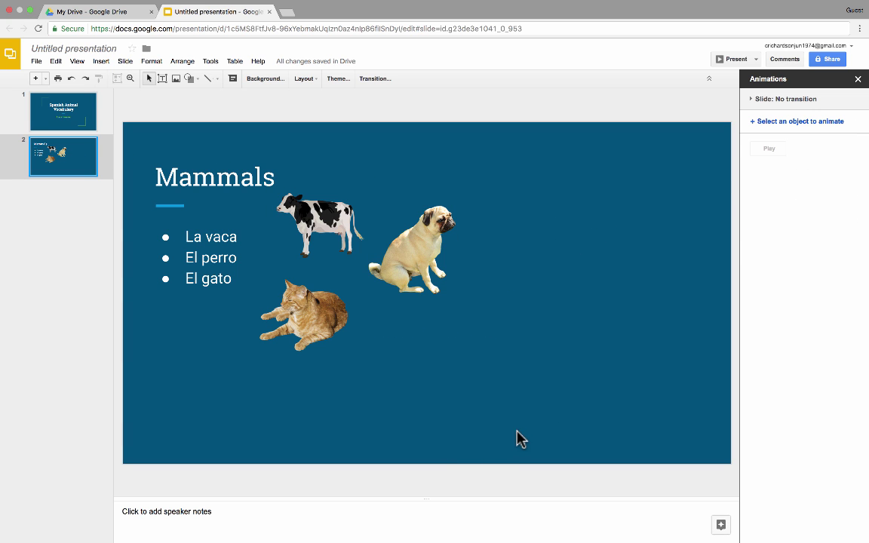
left_click_drag(523, 432, 253, 172)
right_click(313, 217)
right_click(305, 307)
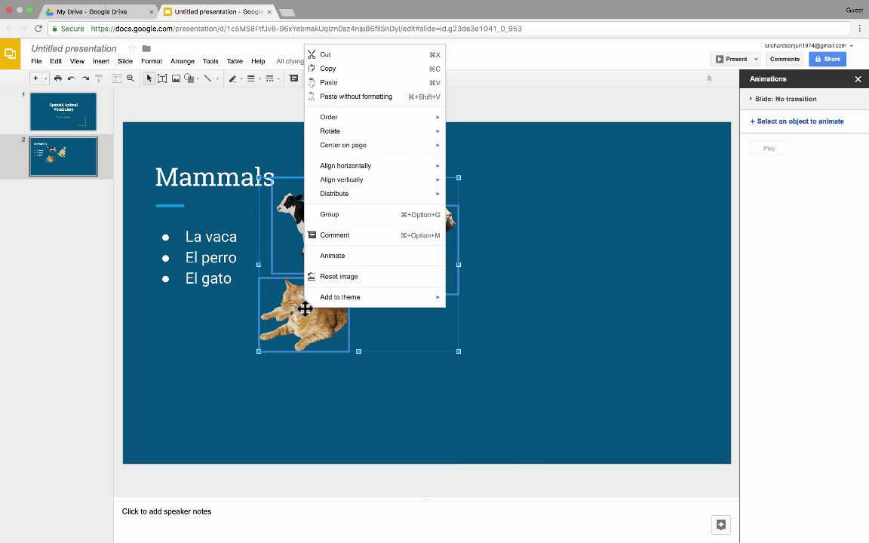
left_click(519, 338)
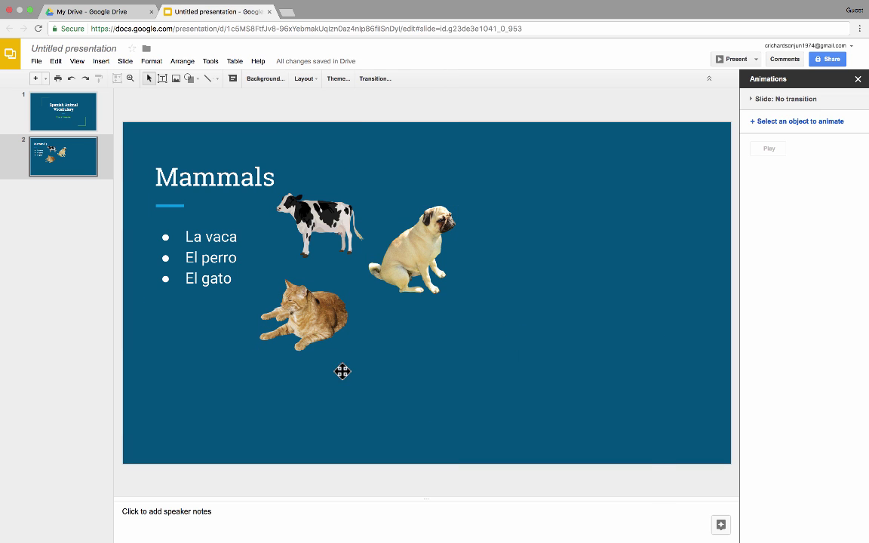
left_click(301, 327)
left_click(388, 264, "shift")
left_click(285, 208, "shift")
key("Page_Up")
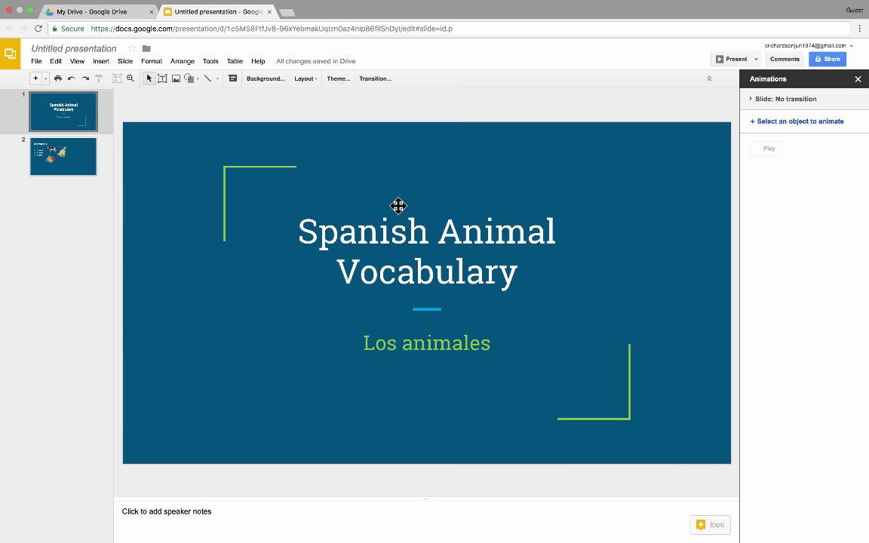
left_click(43, 153)
Add Fade in animations to the cat, cow and dog pictures on the Mammals slide together
left_click(334, 310)
left_click(350, 250, "shift")
left_click(378, 279, "shift")
left_click(314, 236, "shift")
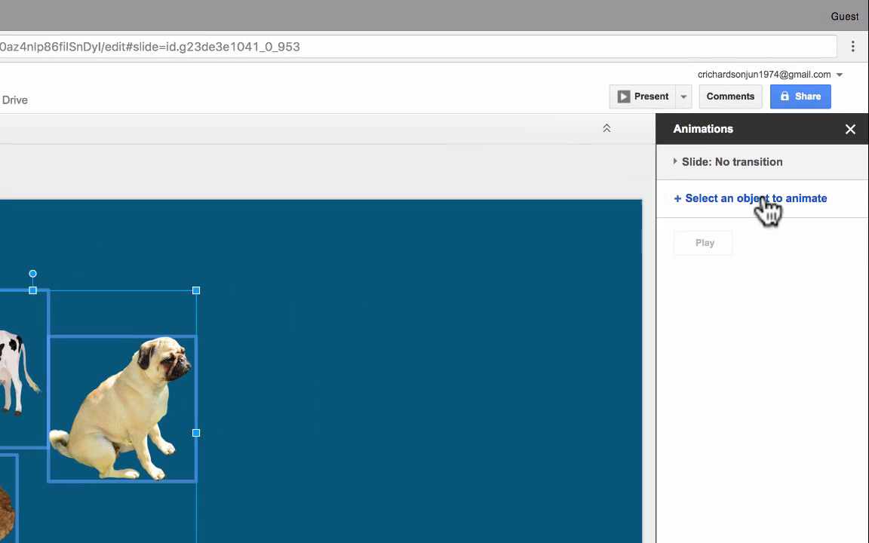
left_click(811, 122)
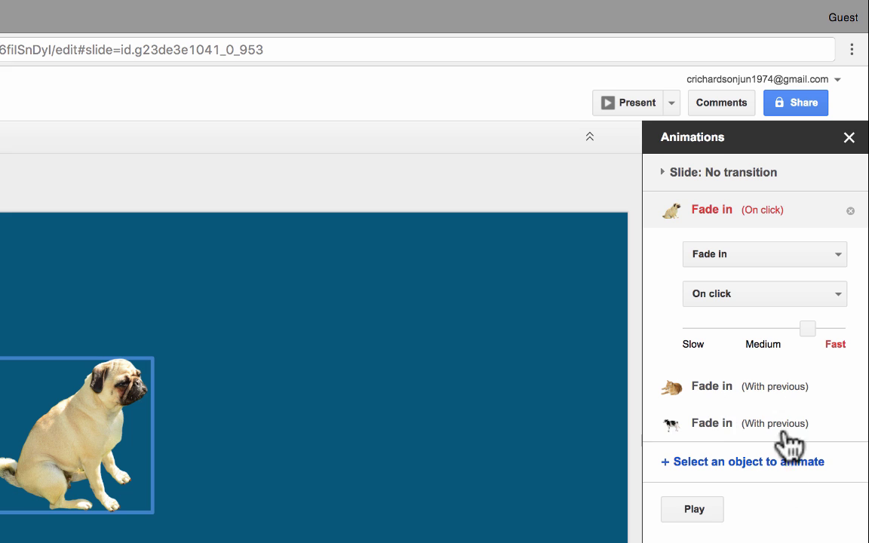
Move the cow picture's animation to the start of the animation order and set it to start On click
left_click_drag(703, 386, 677, 204)
left_click(766, 220)
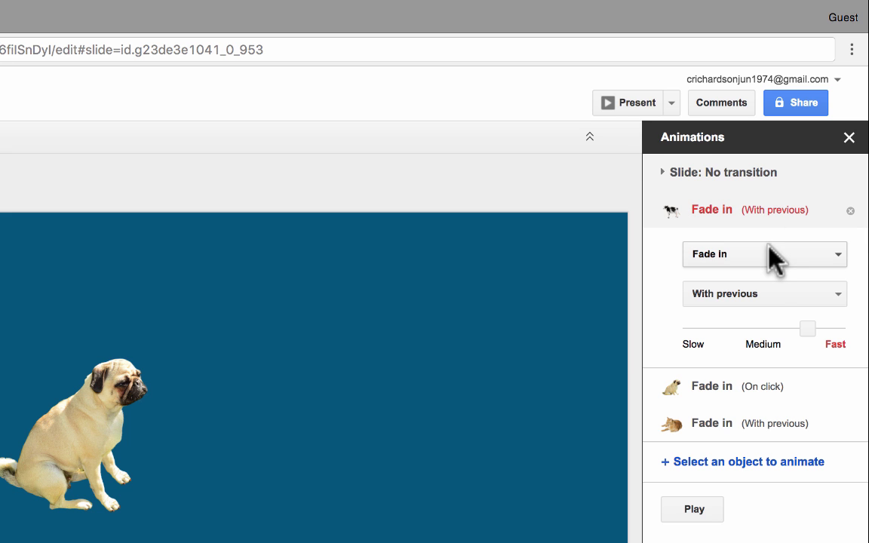
left_click(764, 297)
left_click(730, 326)
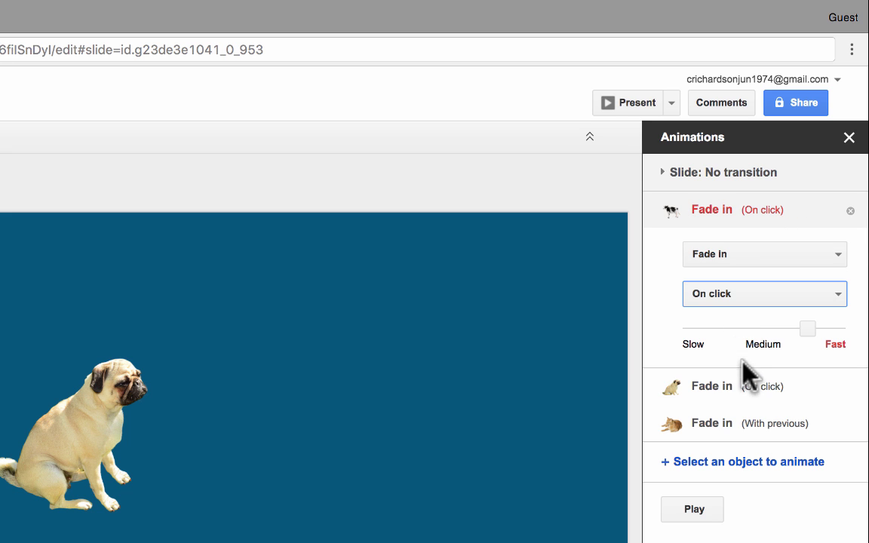
Set the cat picture's Fade in animation to start On click and adjust its speed
left_click(698, 388)
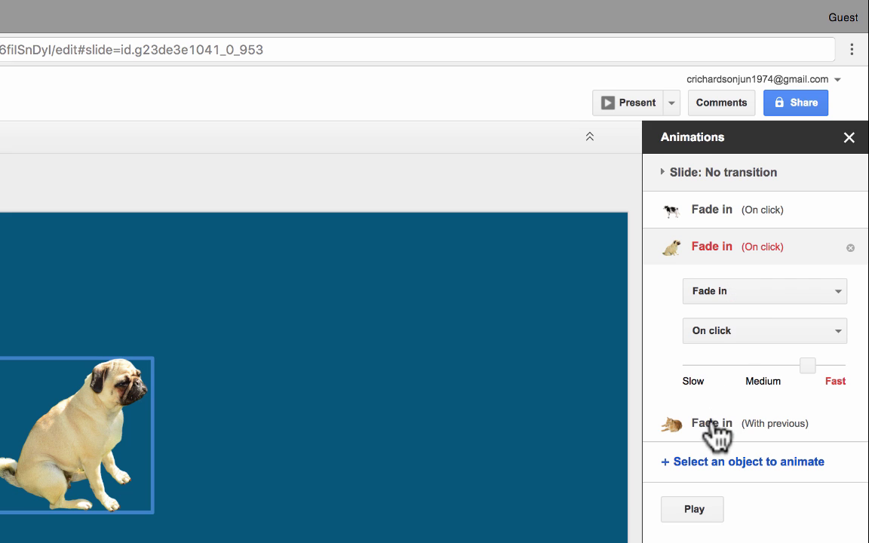
left_click(686, 423)
left_click(728, 368)
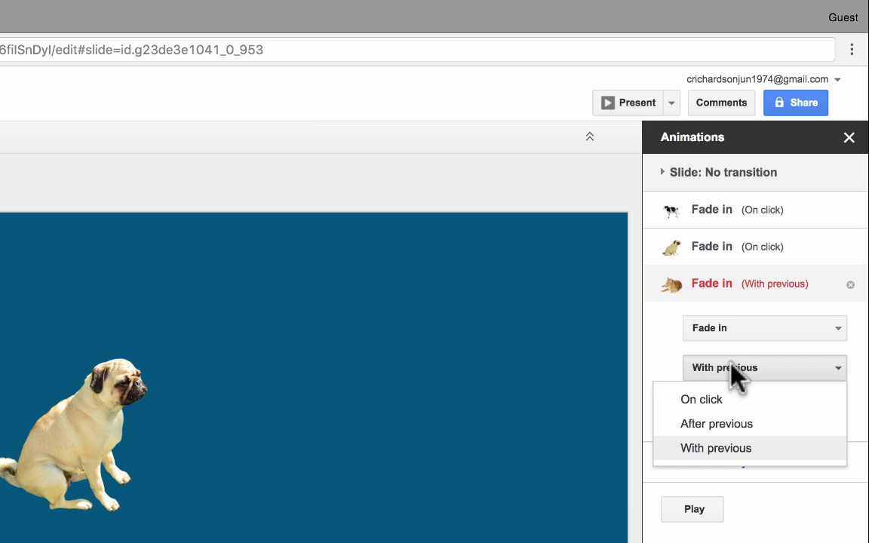
left_click(736, 398)
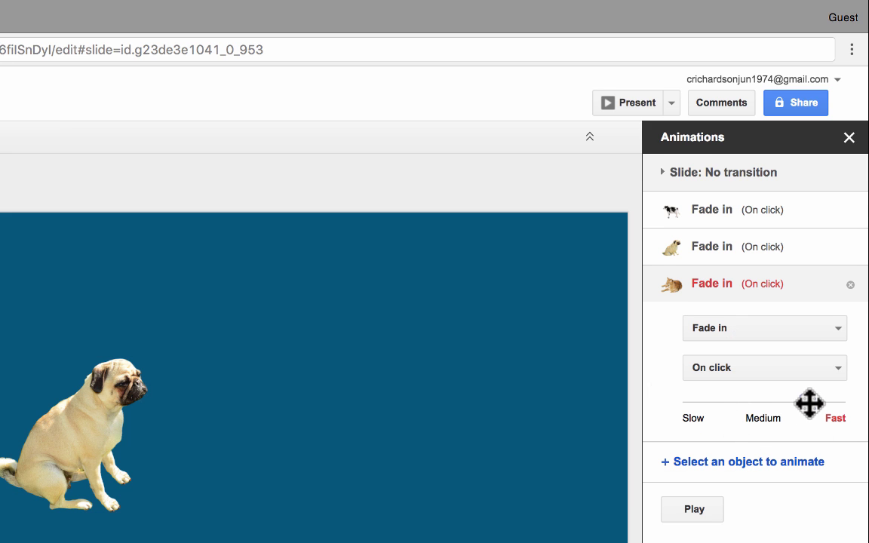
left_click_drag(809, 402, 836, 407)
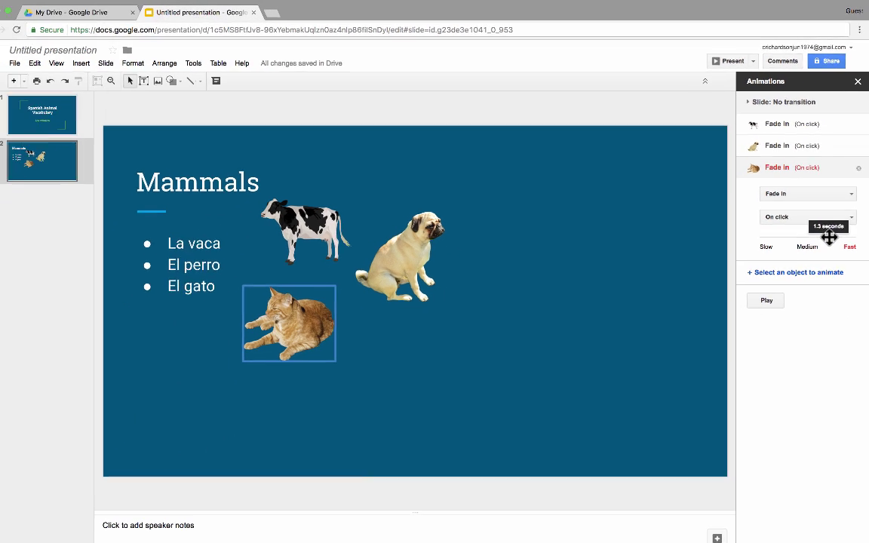
left_click(515, 529)
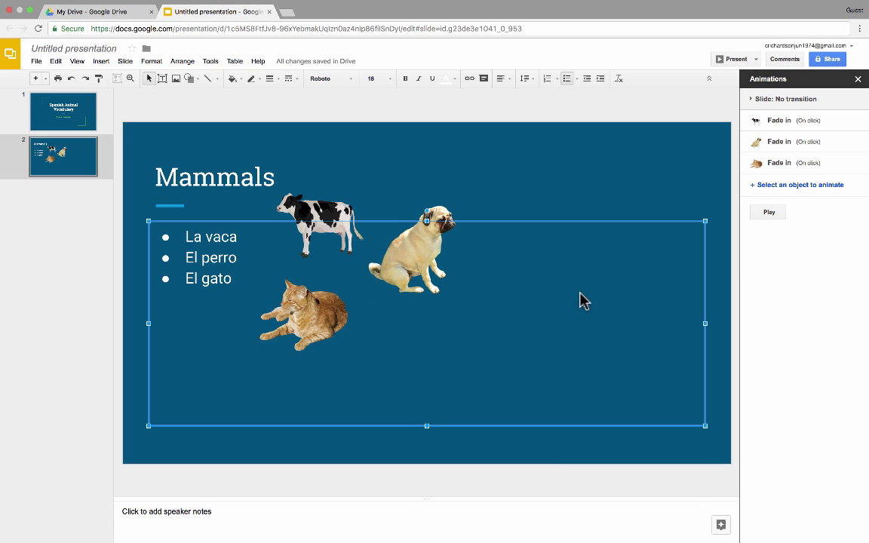
Insert an unbulleted blank line after La vaca and another after El perro in the Mammals list
left_click(245, 232)
key("Return")
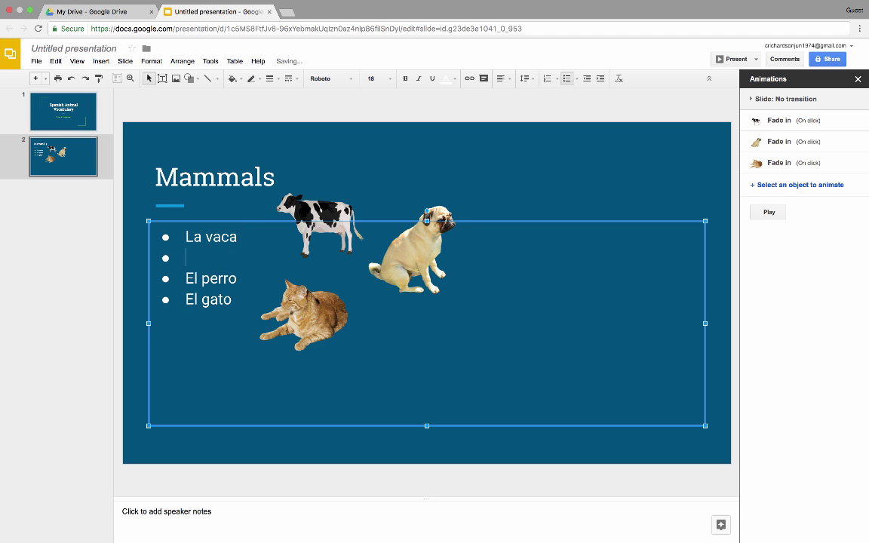
key("BackSpace")
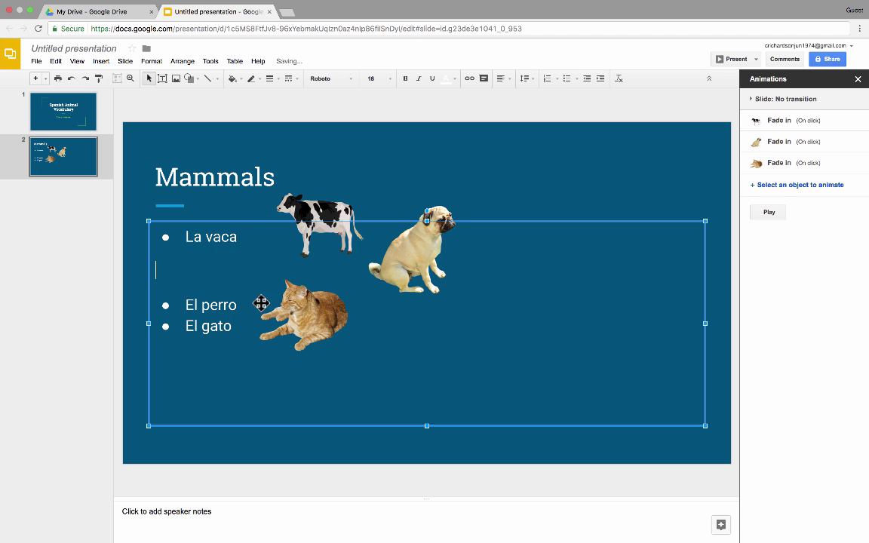
key("Return")
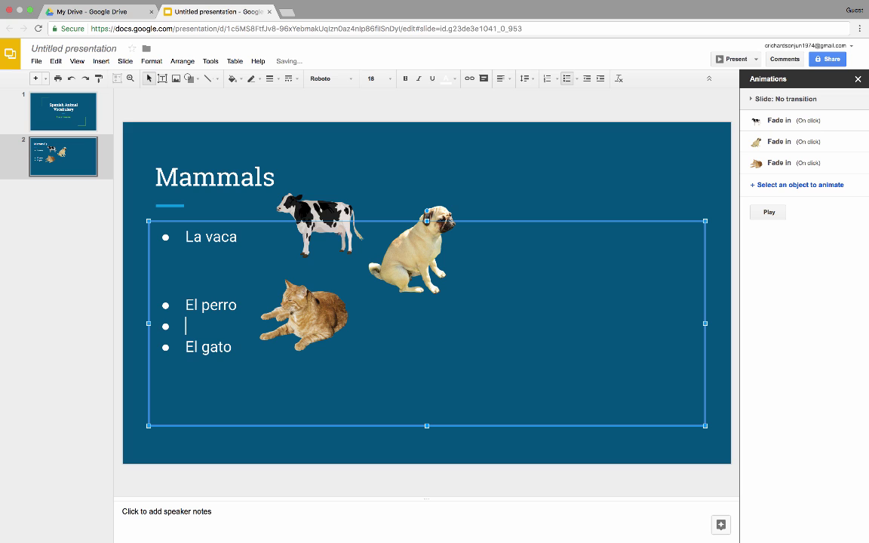
key("BackSpace")
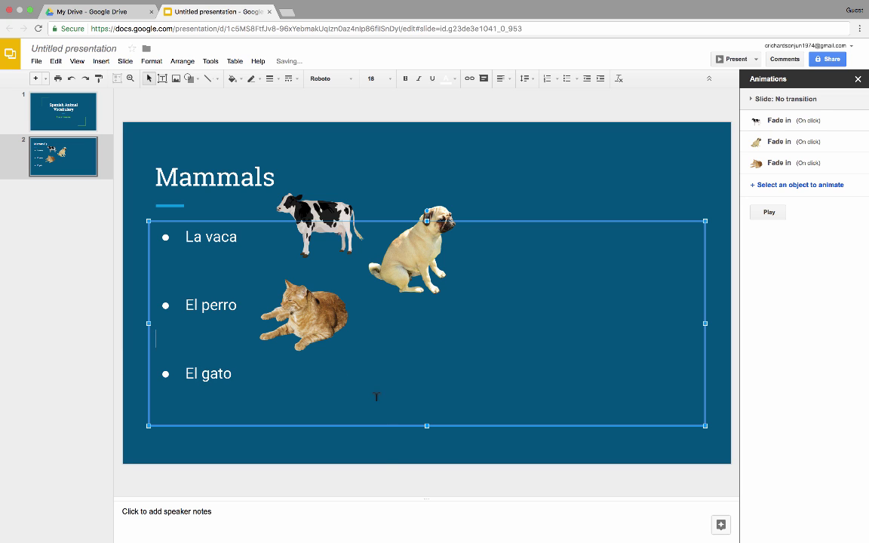
Reposition the cow, cat and dog pictures beside their matching names in the spaced-out list
left_click_drag(284, 214, 271, 227)
left_click_drag(294, 286, 308, 402)
left_click_drag(402, 264, 363, 318)
left_click(483, 368)
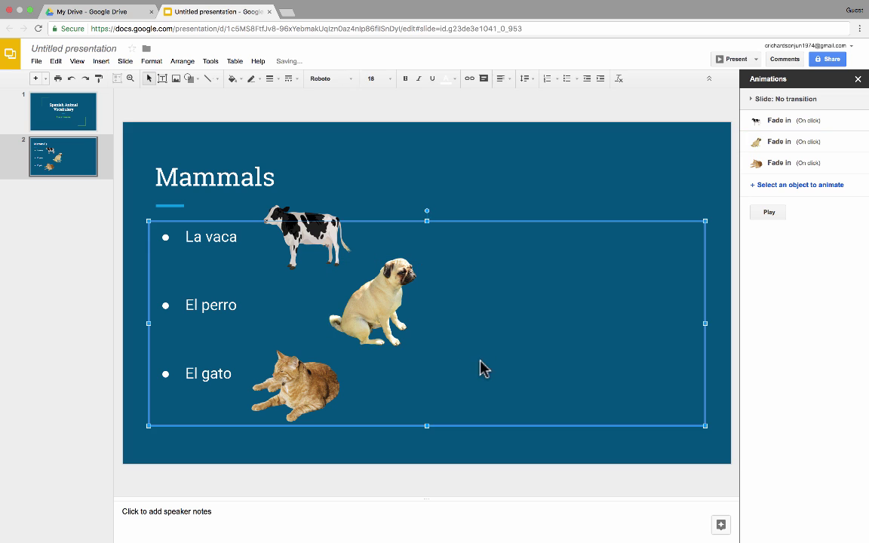
Present the slideshow from the title slide and advance it to check the slides
left_click(48, 105)
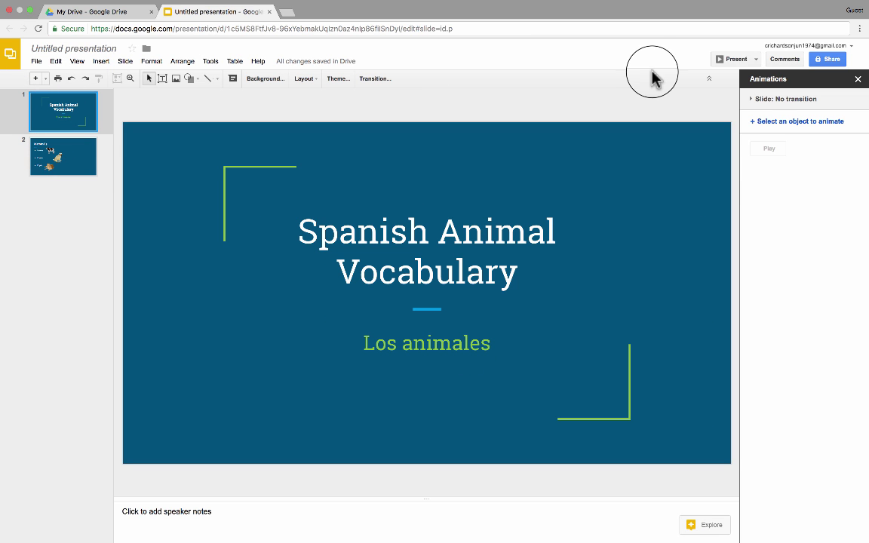
left_click(730, 59)
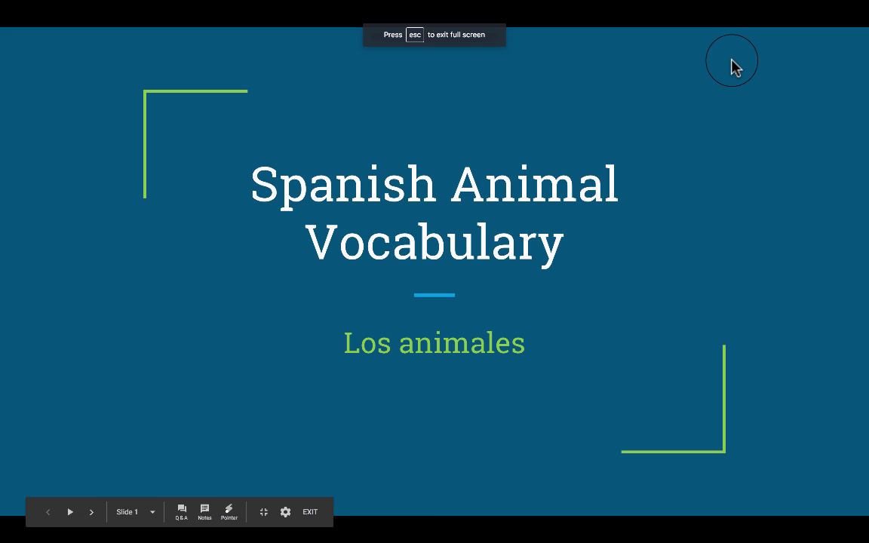
key("Right")
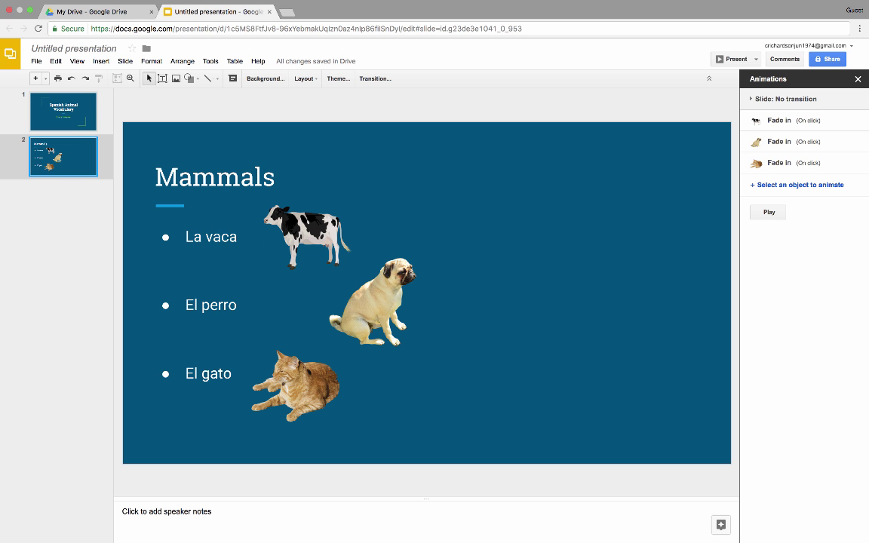
Add a new title-and-text slide after the Mammals slide and close the animation settings
right_click(58, 210)
left_click(93, 283)
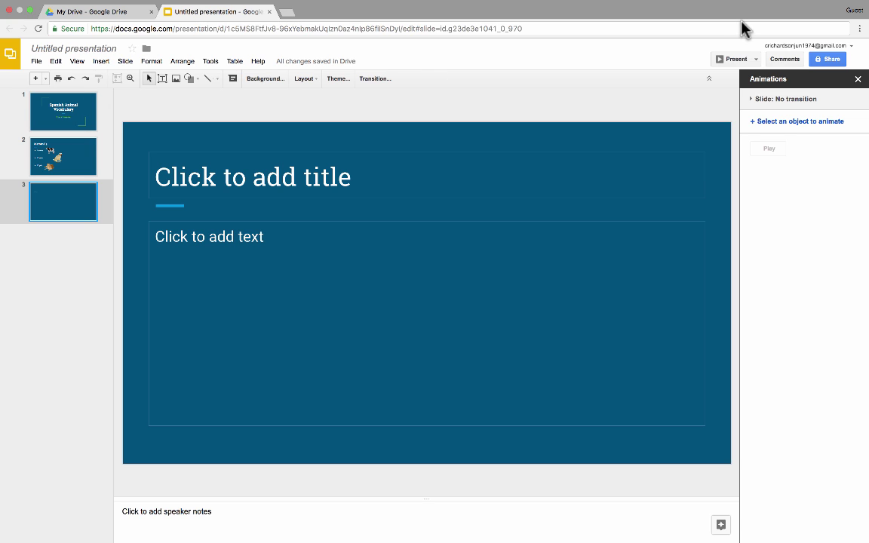
left_click(857, 80)
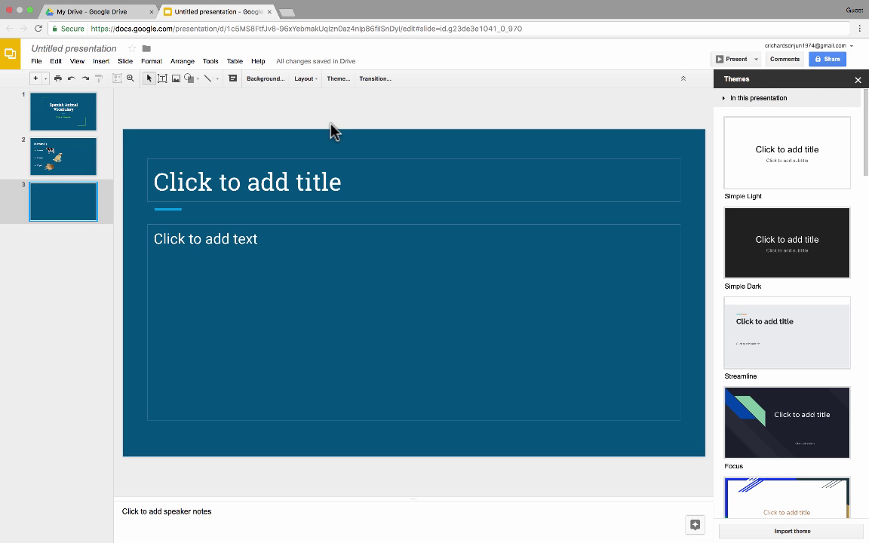
Start sharing the presentation from the title slide, saving it under the name Spanish Animal Vocabulary
left_click(51, 107)
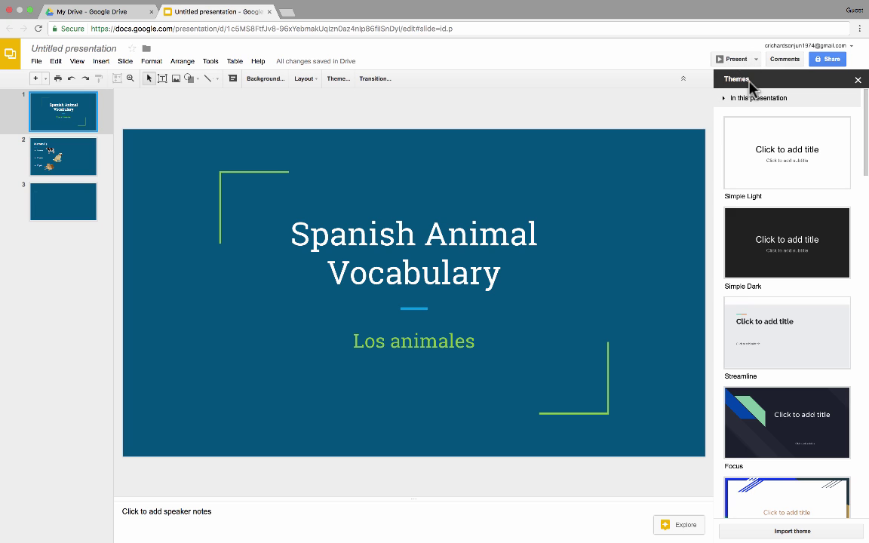
left_click(832, 60)
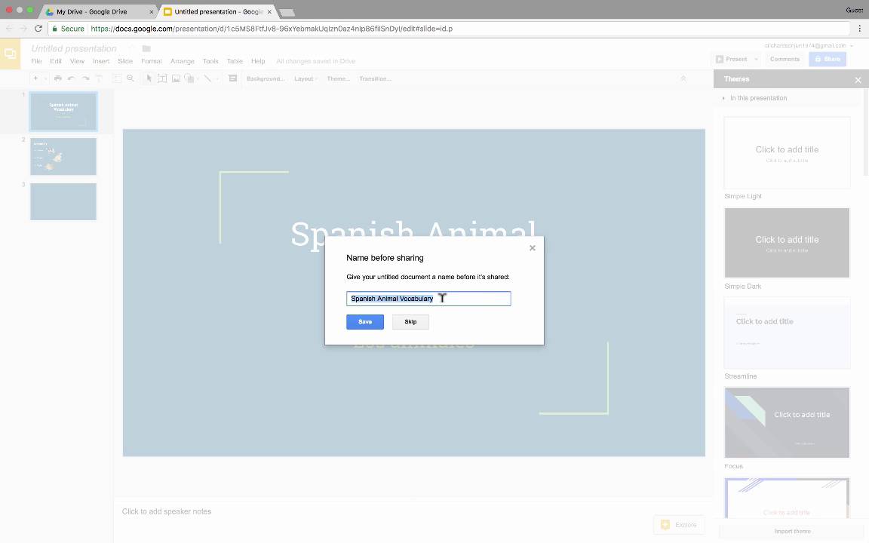
left_click(365, 322)
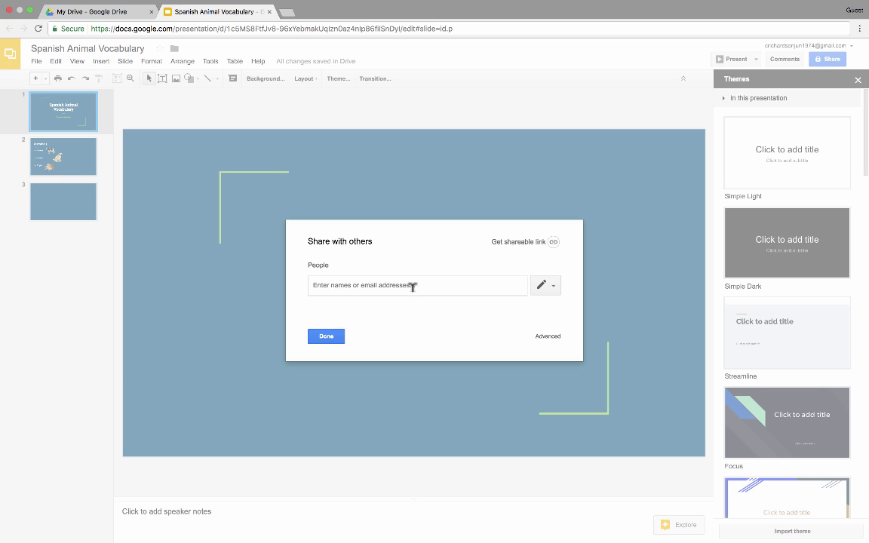
Review the permission levels available for invited people, then open the advanced sharing settings
left_click(556, 293)
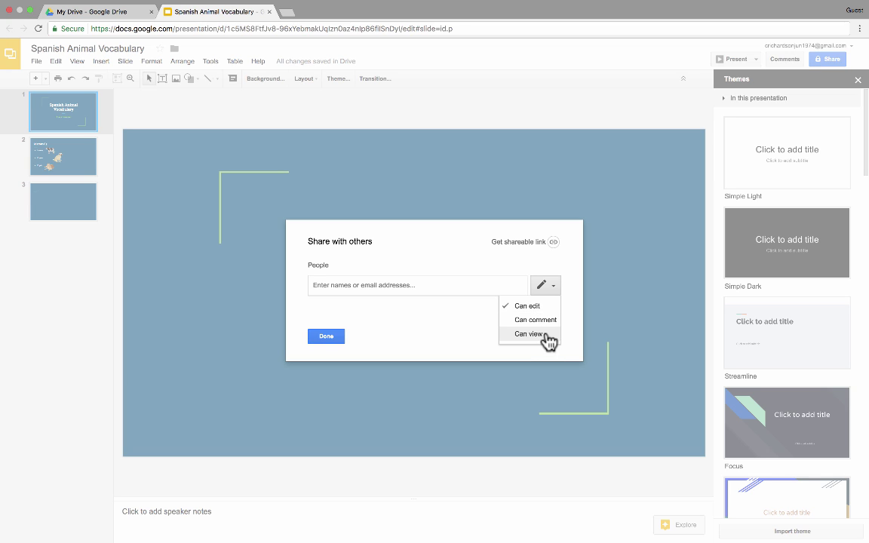
left_click(404, 317)
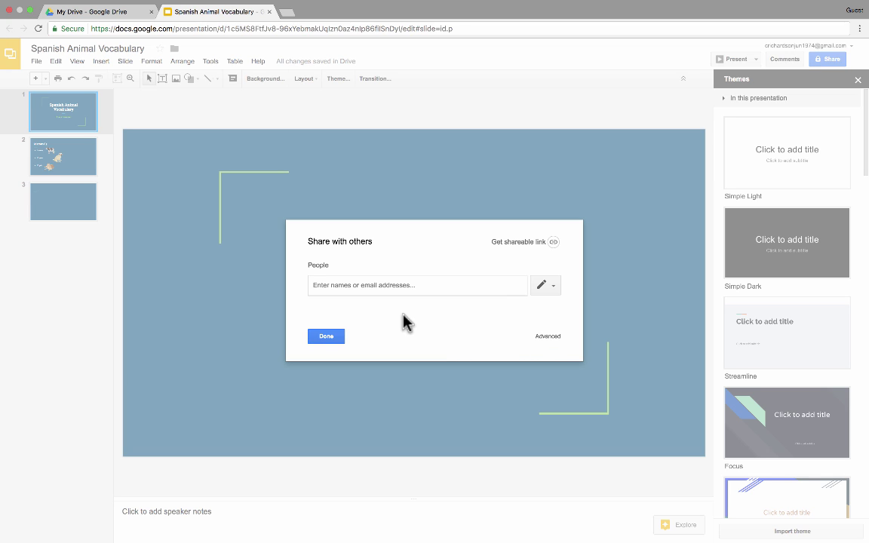
left_click(547, 337)
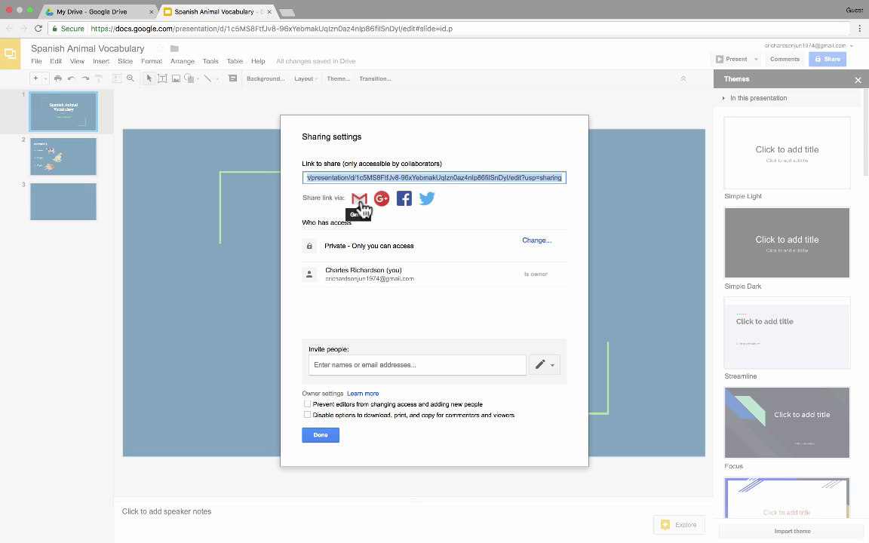
Try turning link sharing on for Anyone with the link with Can edit access
left_click(536, 242)
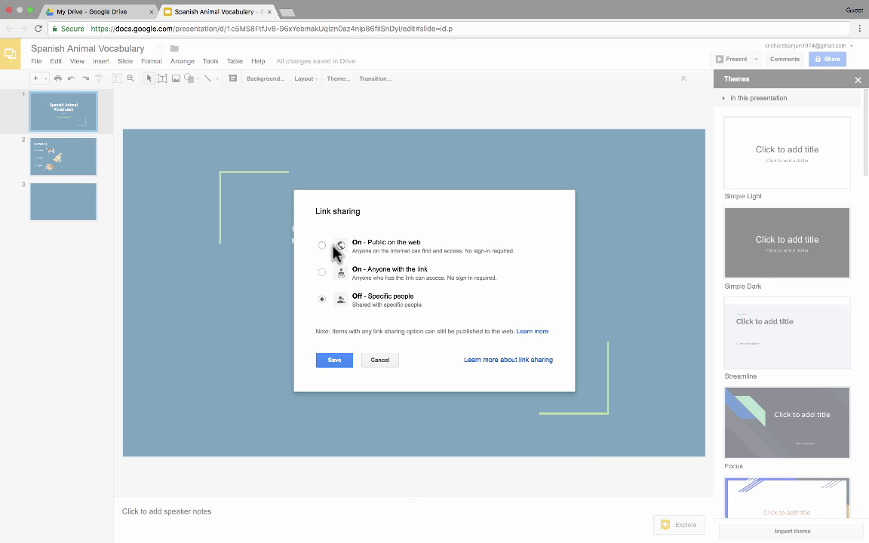
left_click(323, 273)
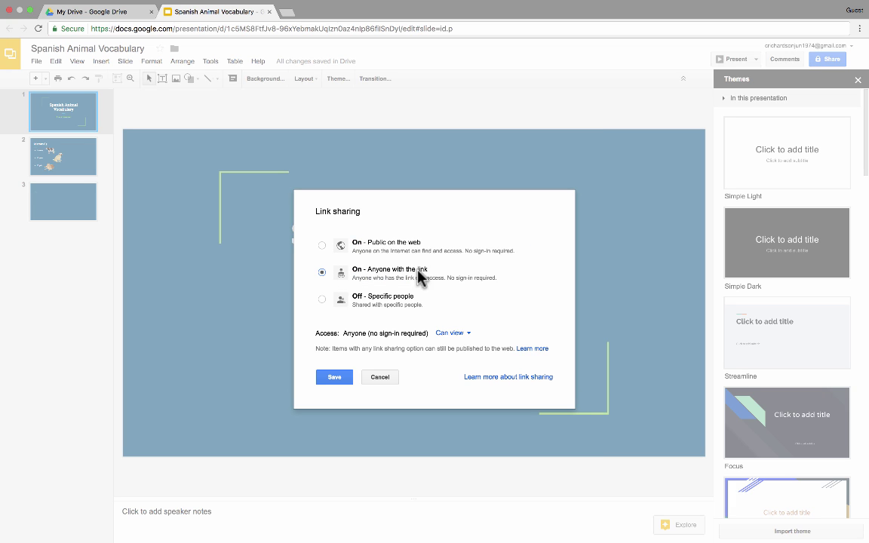
left_click(454, 335)
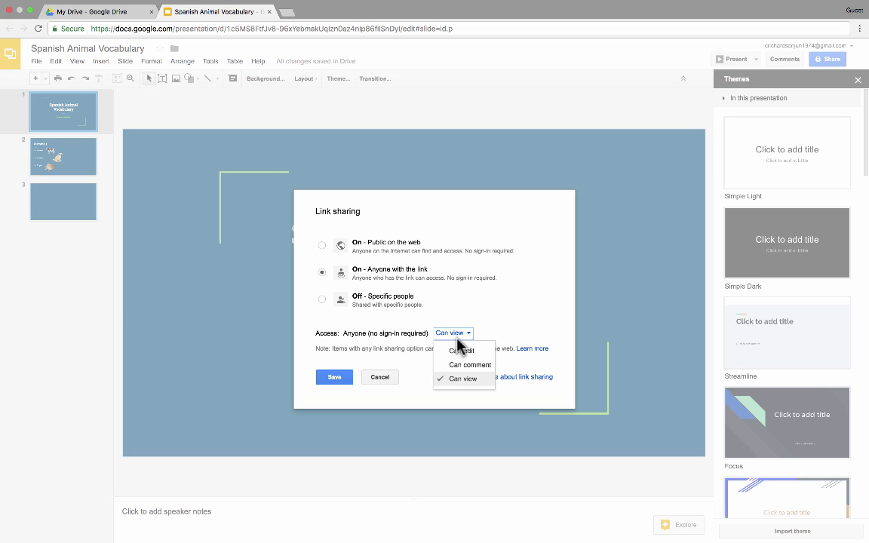
left_click(462, 351)
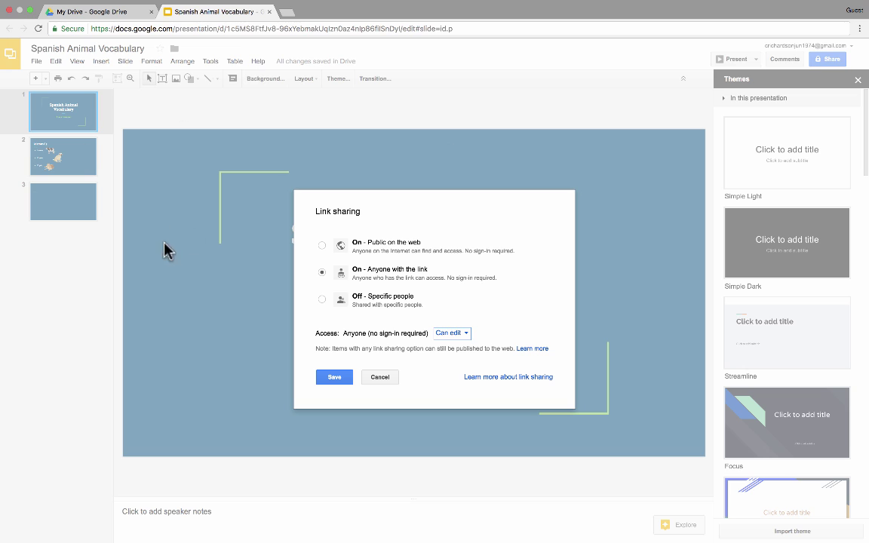
Try the Specific people and Public on the web sharing options, the latter with Can view access, and cancel the link sharing changes
left_click(323, 299)
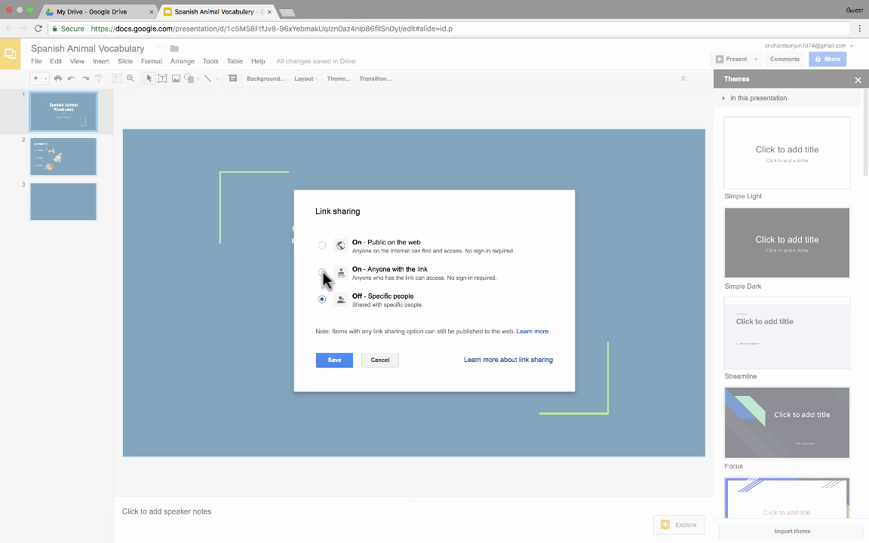
left_click(322, 273)
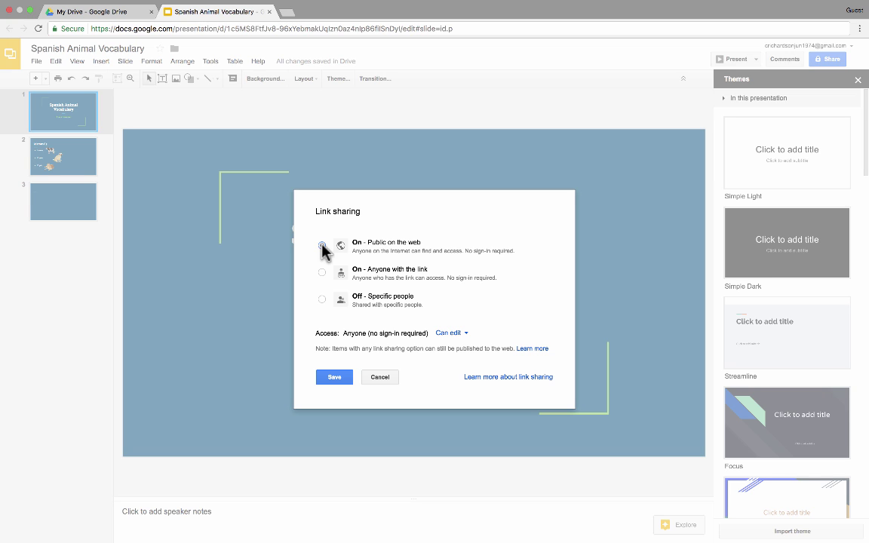
left_click(463, 335)
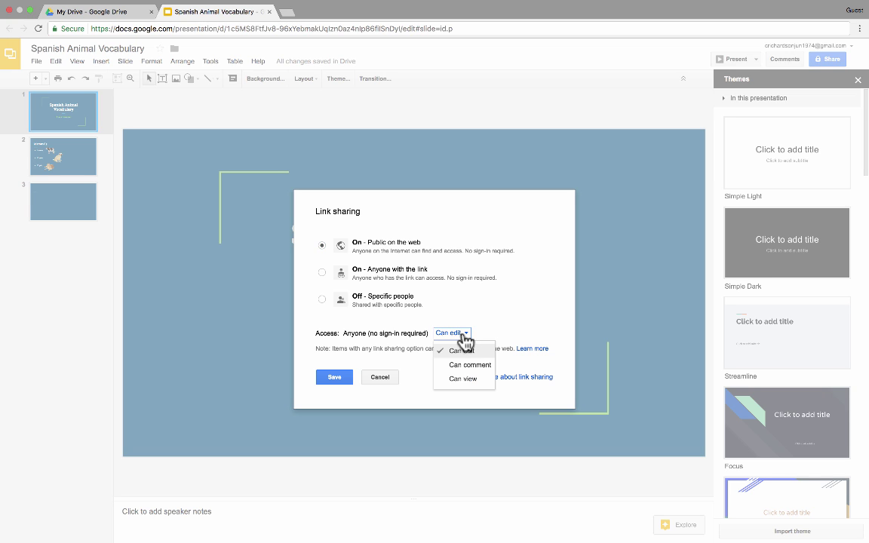
left_click(473, 383)
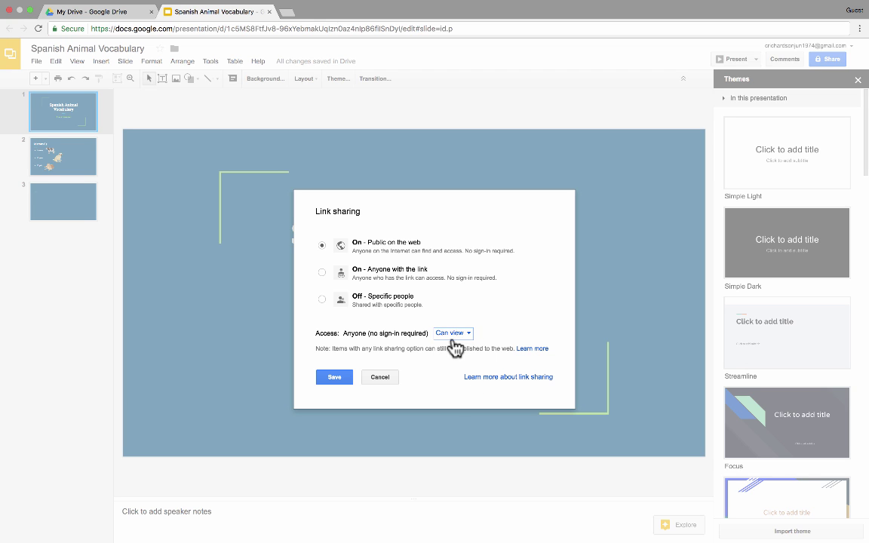
left_click(381, 378)
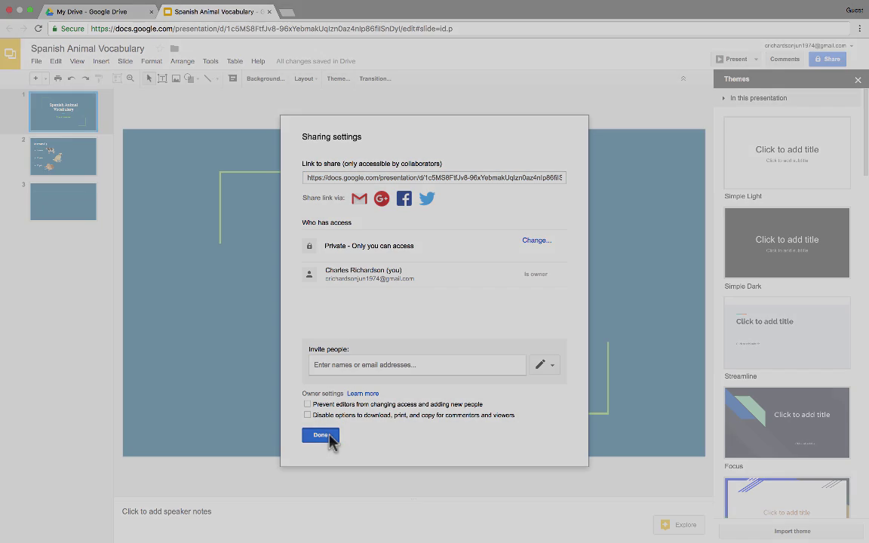
Close the sharing settings and view the Poll Everywhere for Google Slides extension in the Chrome Web Store before returning to the presentation
left_click(330, 437)
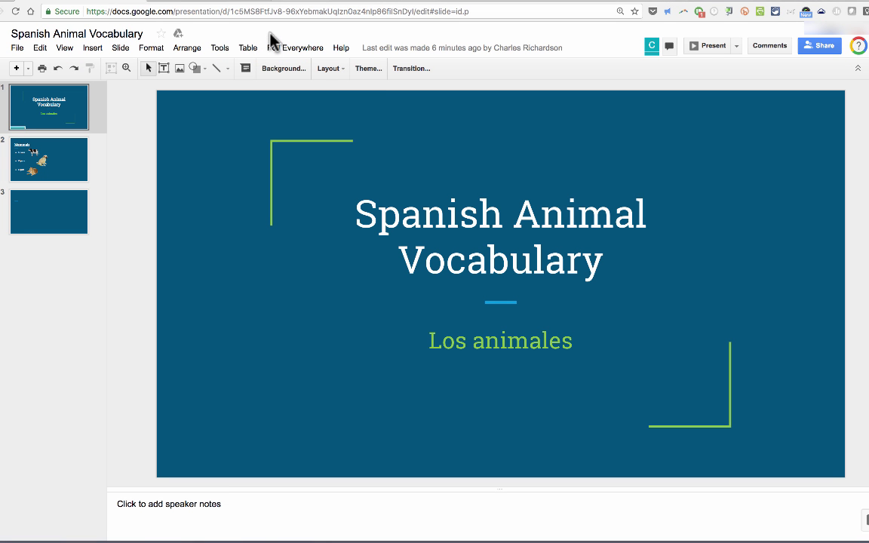
left_click(192, 4)
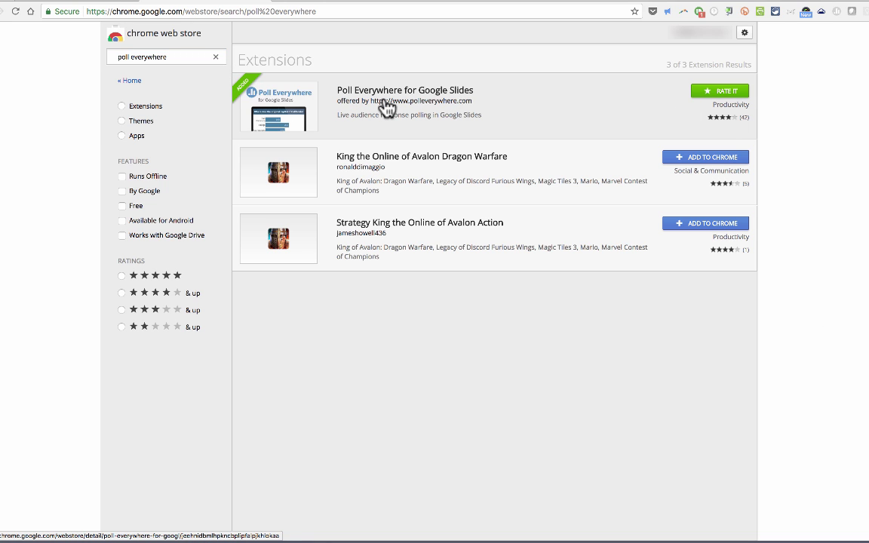
left_click(87, 6)
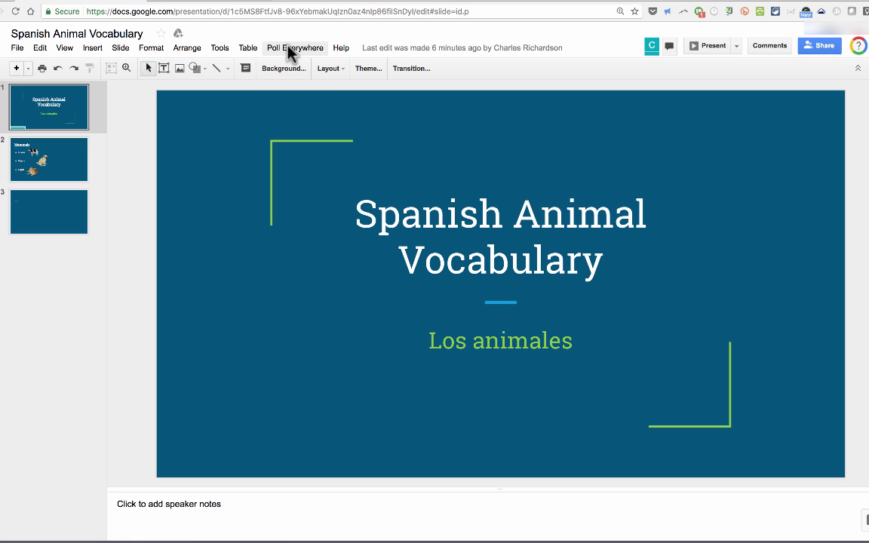
Insert the existing Poll Everywhere poll "What Excel skills are you already familiar with?" after the blank third slide
left_click(40, 215)
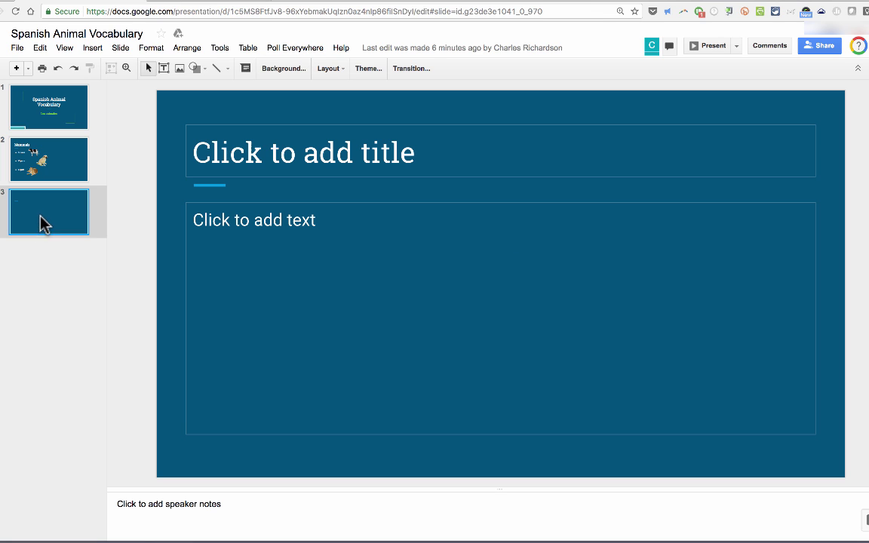
left_click(298, 50)
mouse_move(301, 71)
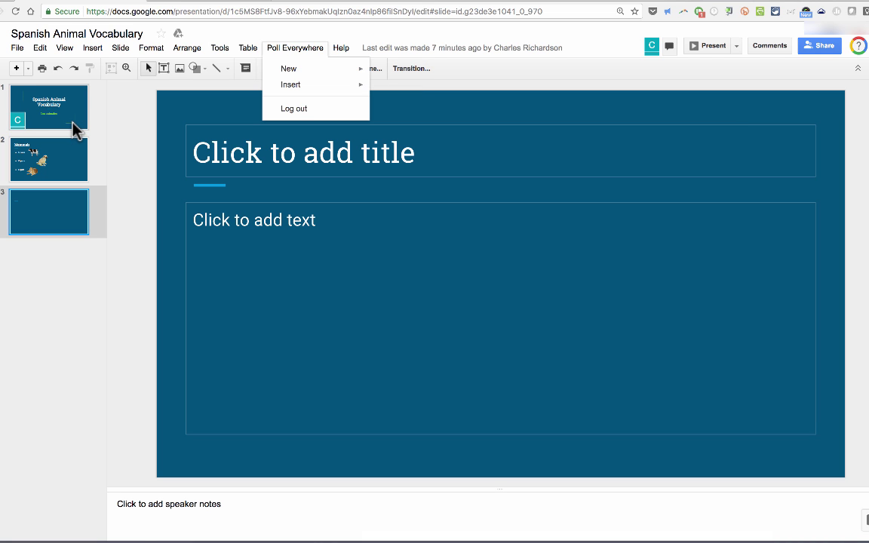
mouse_move(332, 86)
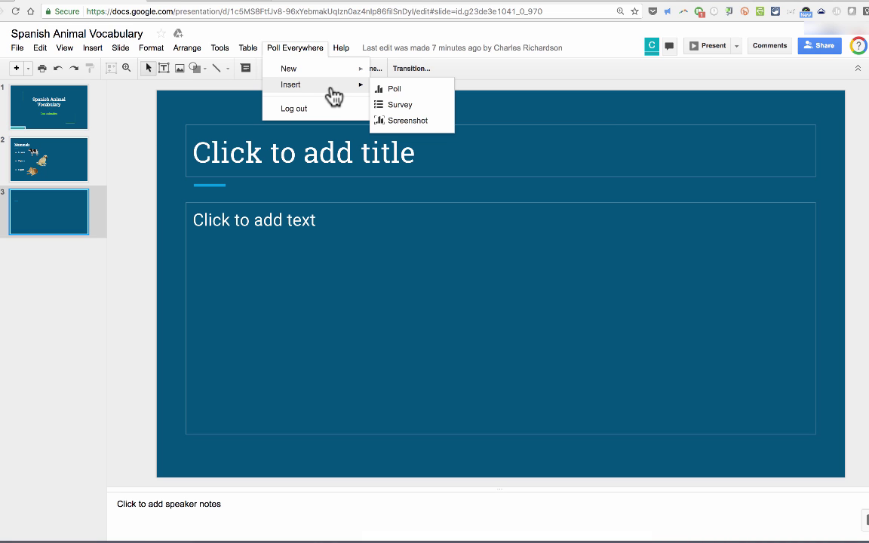
left_click(395, 91)
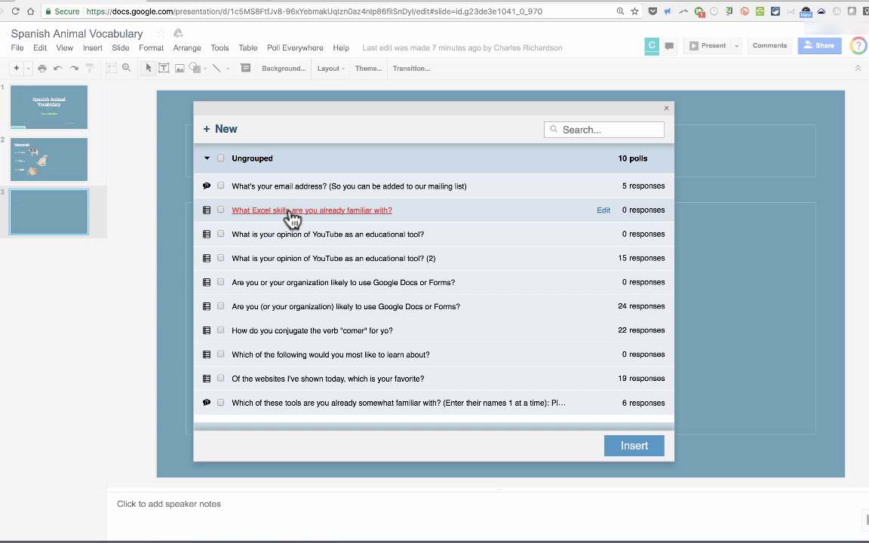
left_click(317, 212)
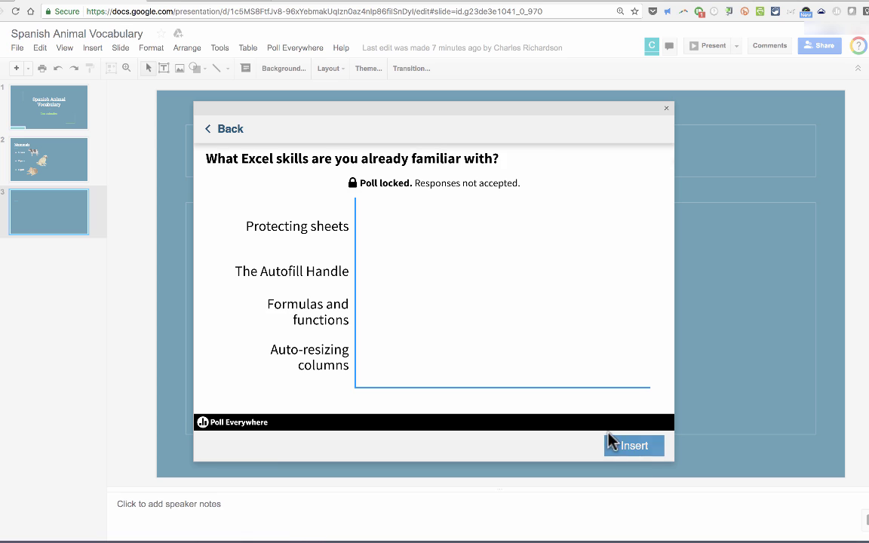
left_click(631, 450)
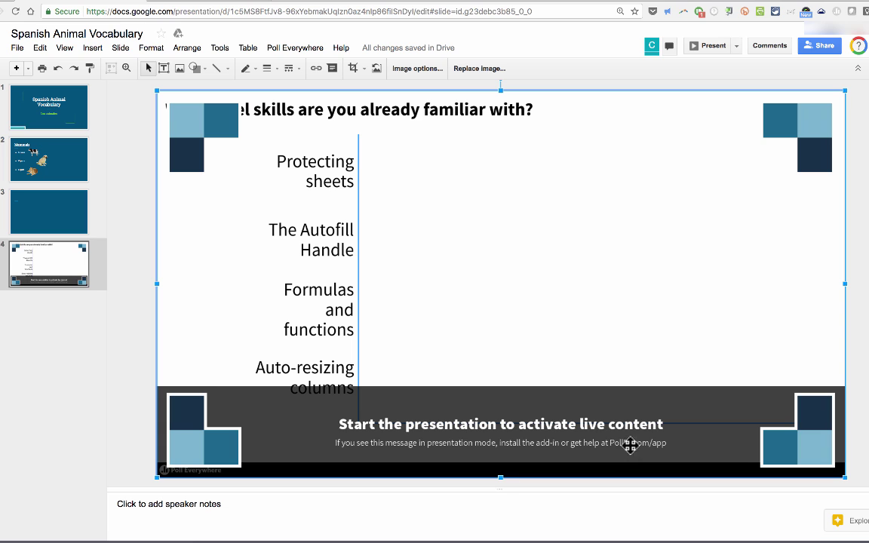
Delete the blank slide between the Mammals slide and the poll slide
left_click(81, 270)
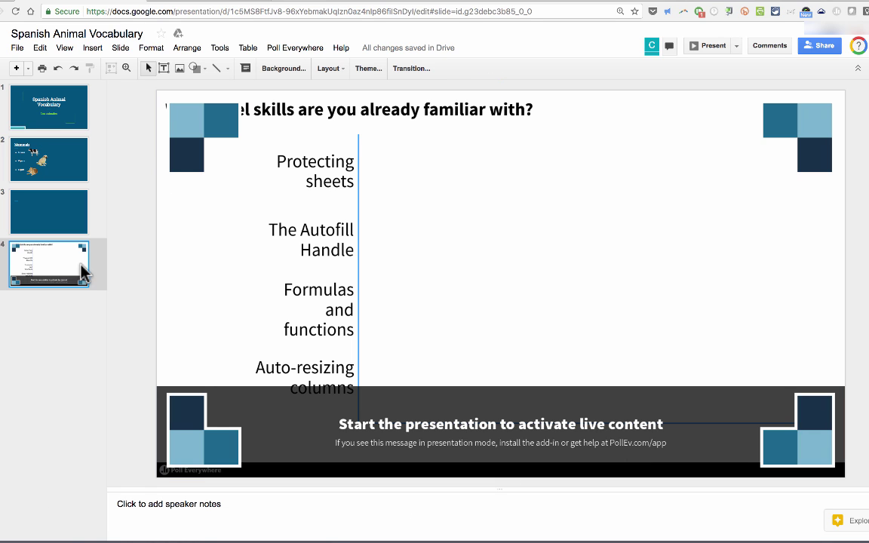
left_click(50, 217)
key("Delete")
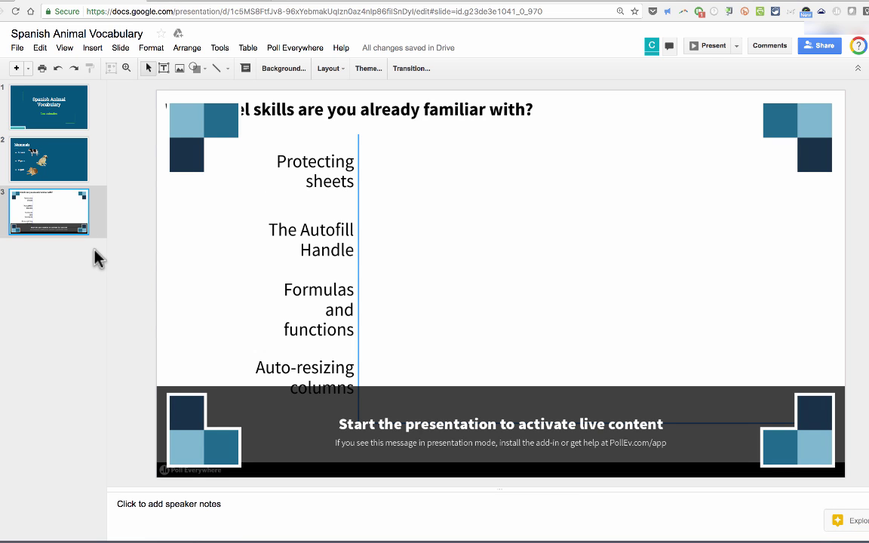
Open the Poll Everywhere options for creating or inserting polls
left_click(294, 50)
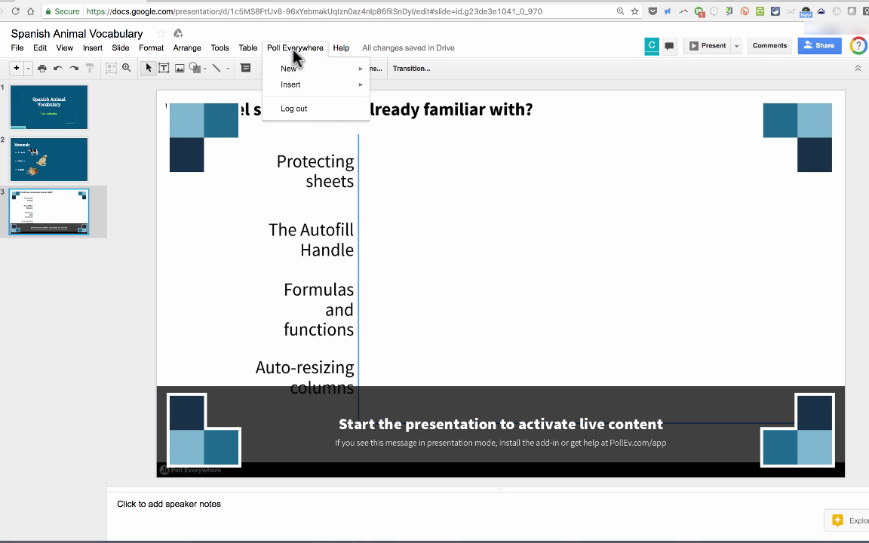